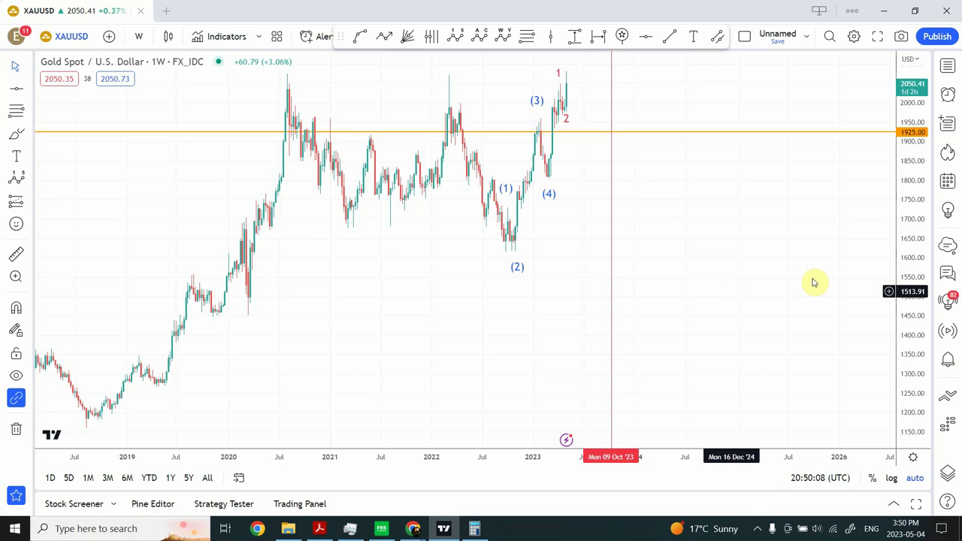
Move the vertical line on the weekly gold chart to Mon 16 Oct '23
drag(909, 173, 908, 263)
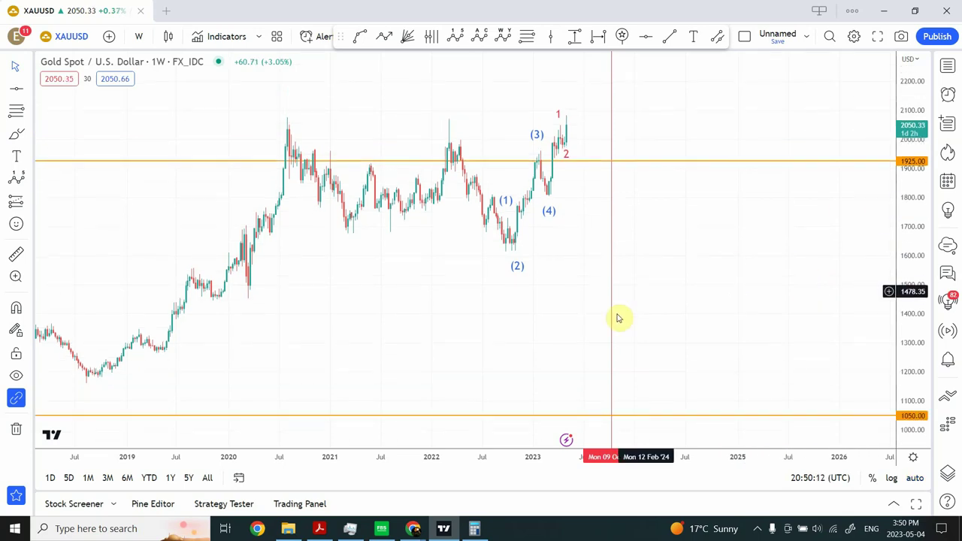
click(612, 176)
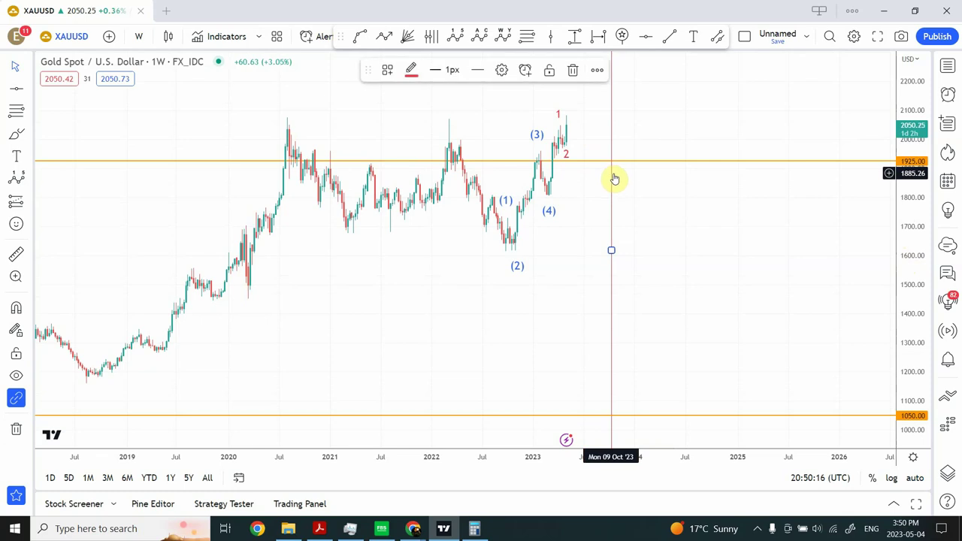
drag(614, 178, 614, 174)
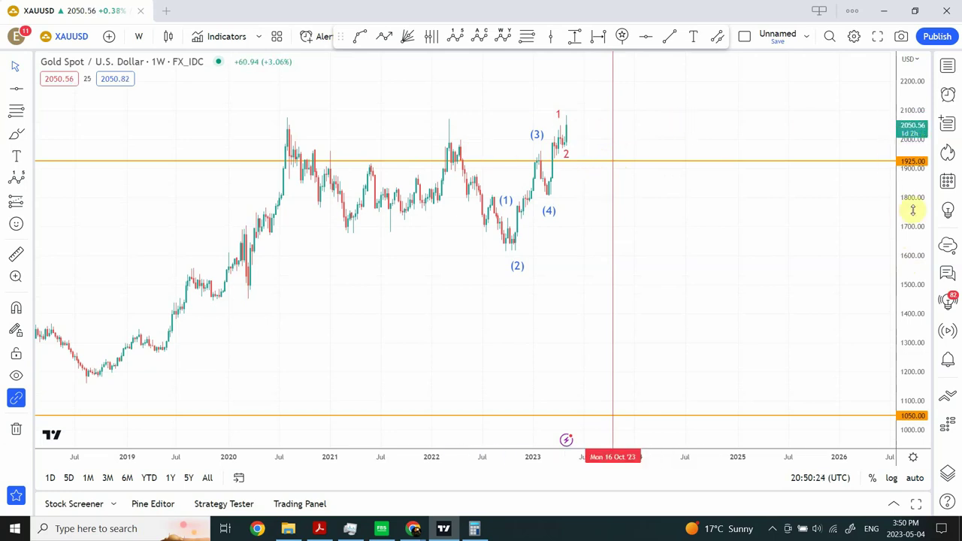
Switch the gold chart to the 1-day interval and auto-fit the price scale
scroll(912, 209, down, 3)
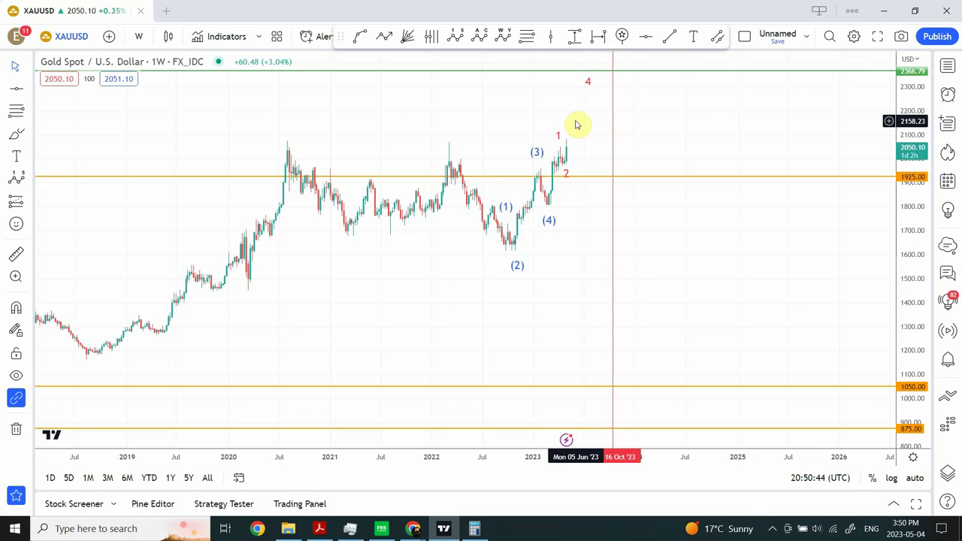
click(139, 39)
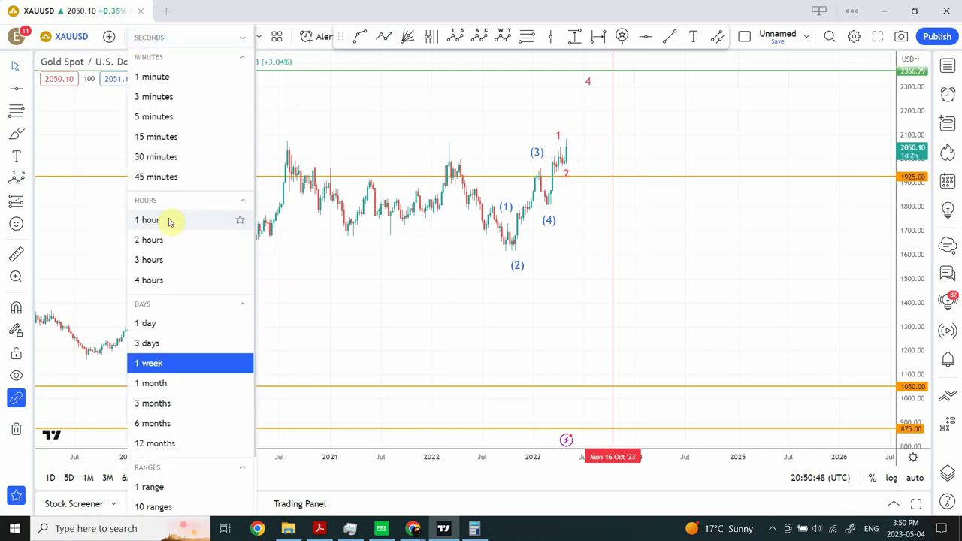
click(169, 325)
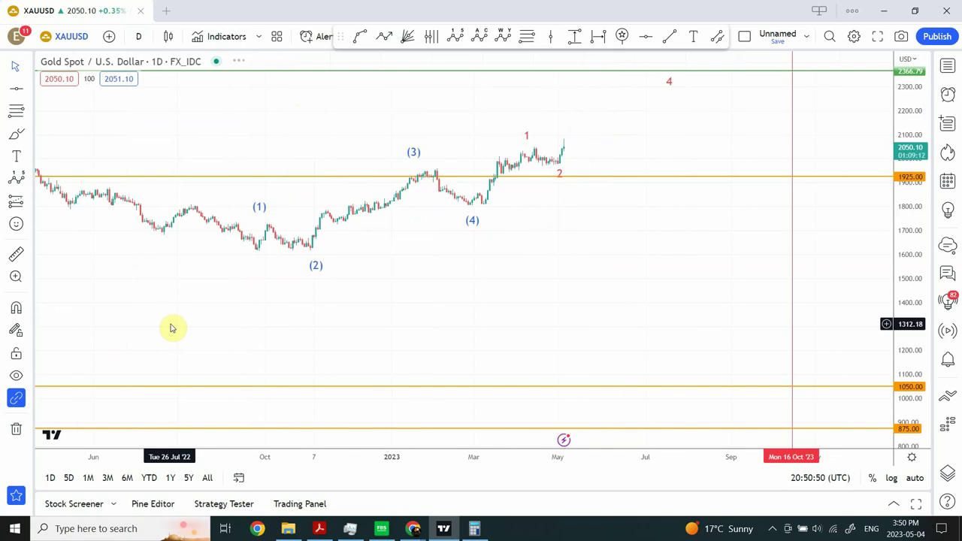
click(915, 479)
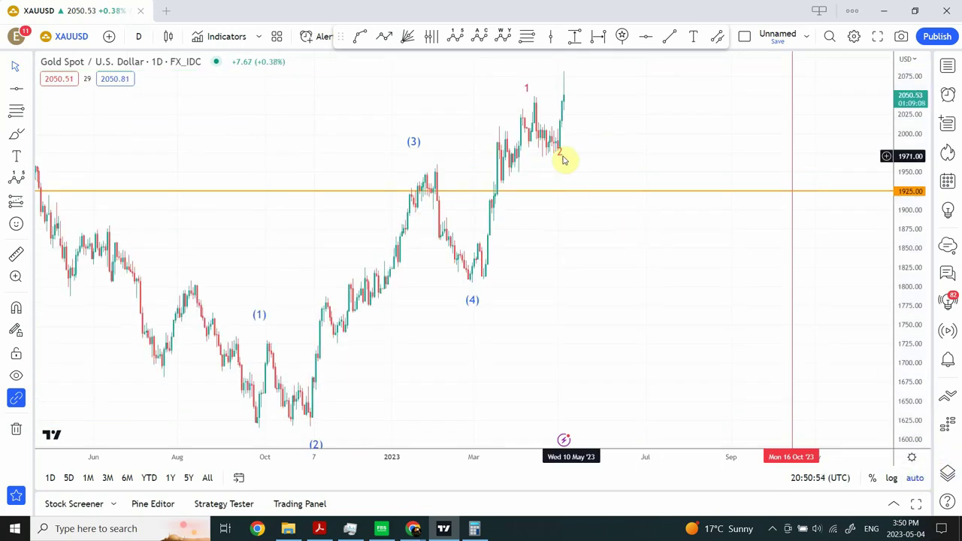
Move the red impulse wave's point 2 down to the early May 2023 low, at about 1976
drag(559, 143, 559, 155)
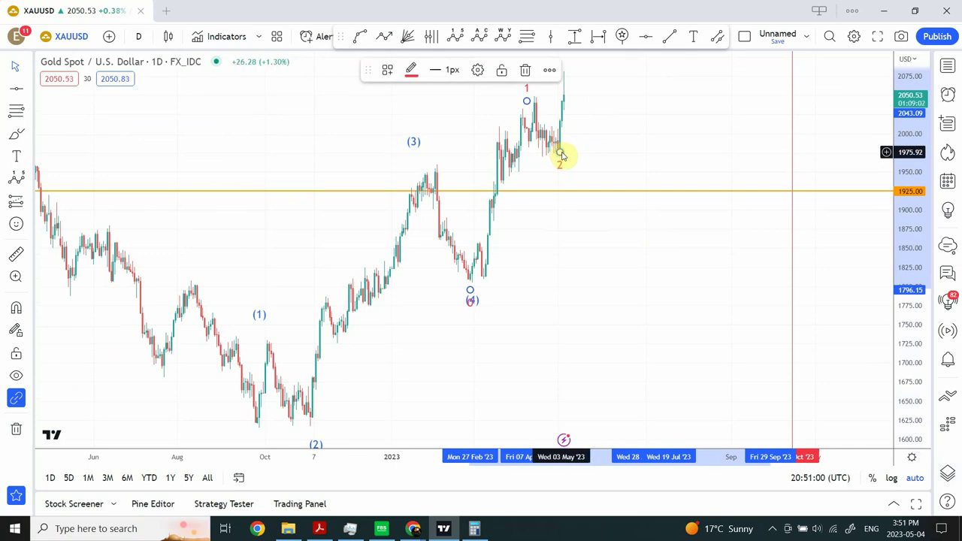
click(604, 139)
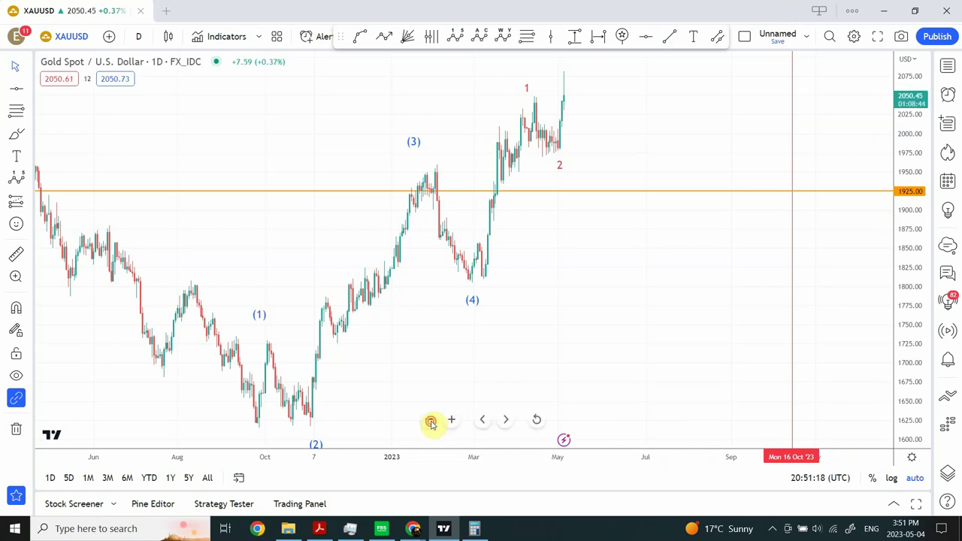
Examine the red wave 3, 4 and 5 projections on the daily chart against the green target lines and the October 2023 vertical line
click(429, 420)
click(430, 420)
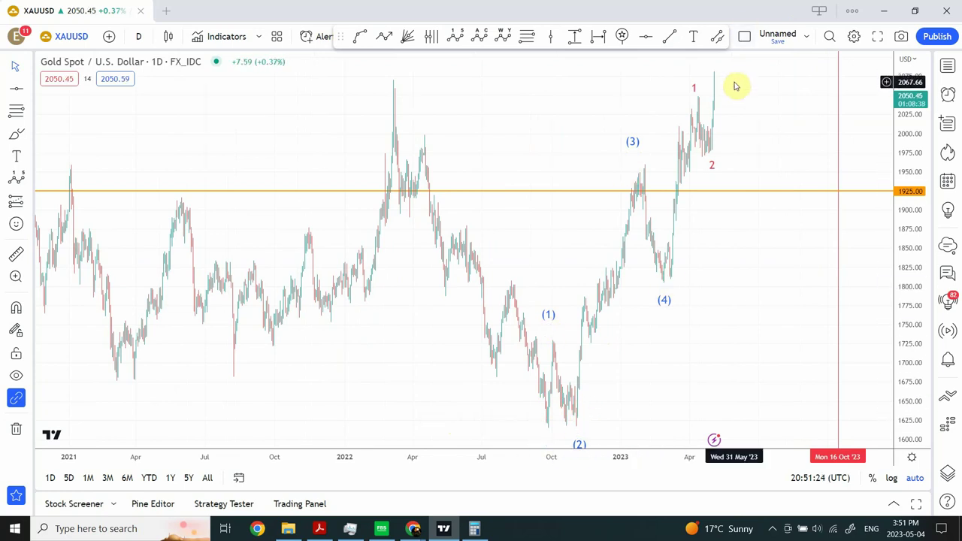
drag(909, 156, 899, 342)
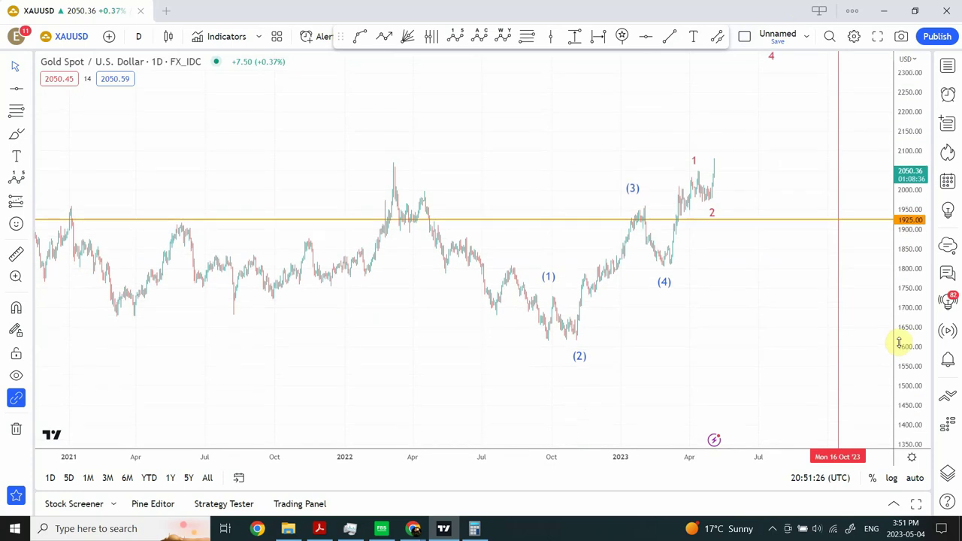
drag(910, 124, 906, 260)
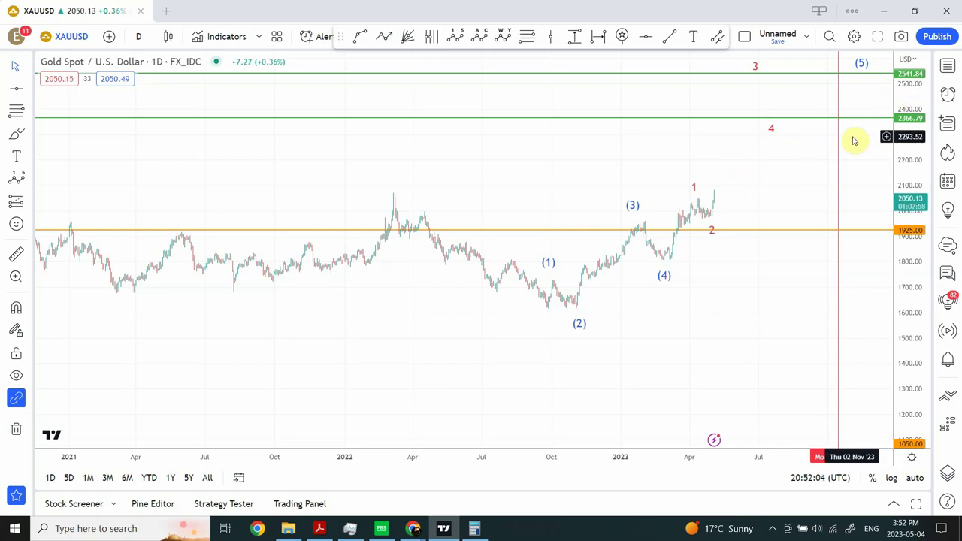
drag(907, 141, 892, 304)
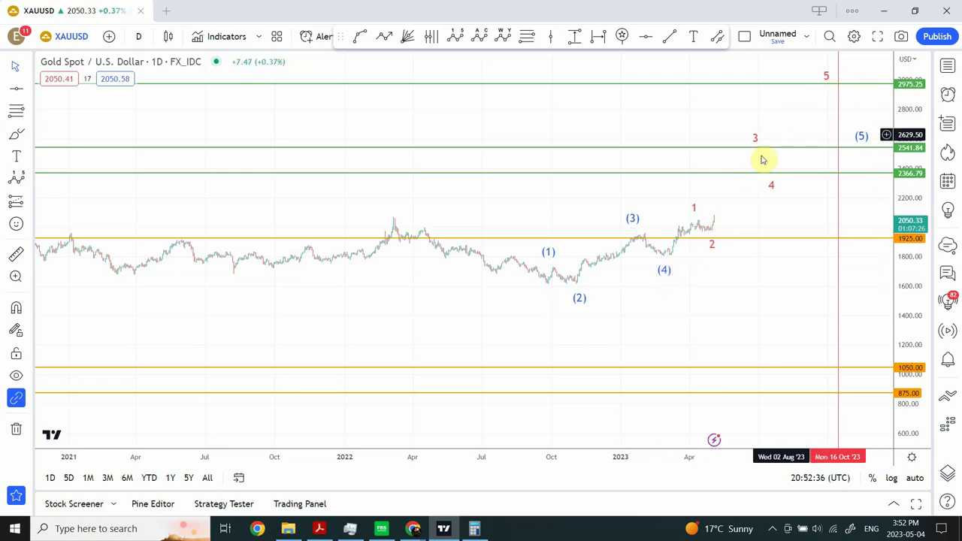
click(713, 231)
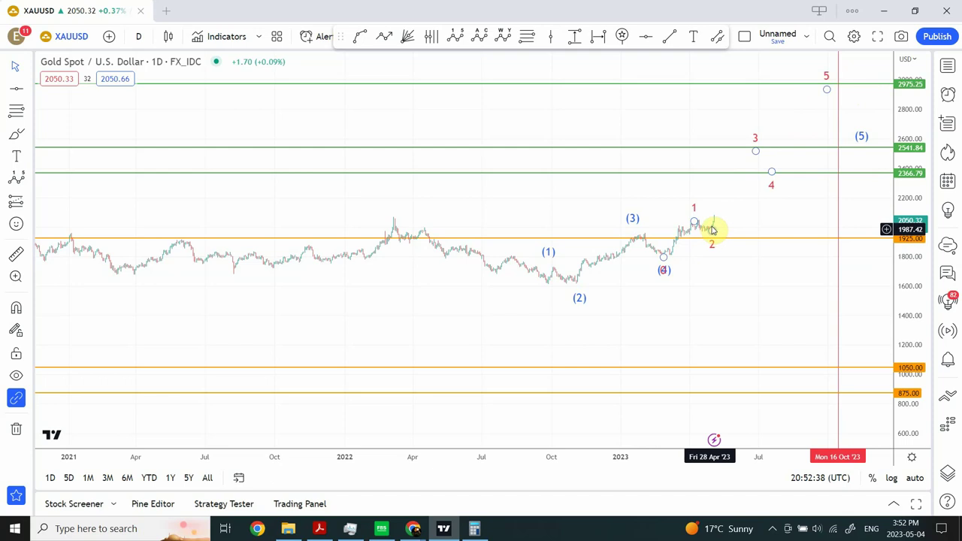
click(746, 185)
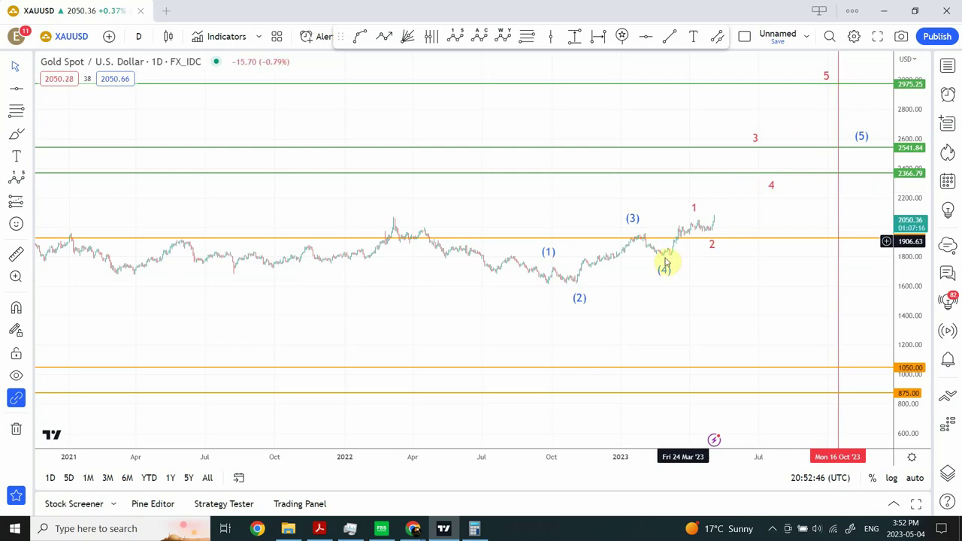
click(715, 233)
click(714, 231)
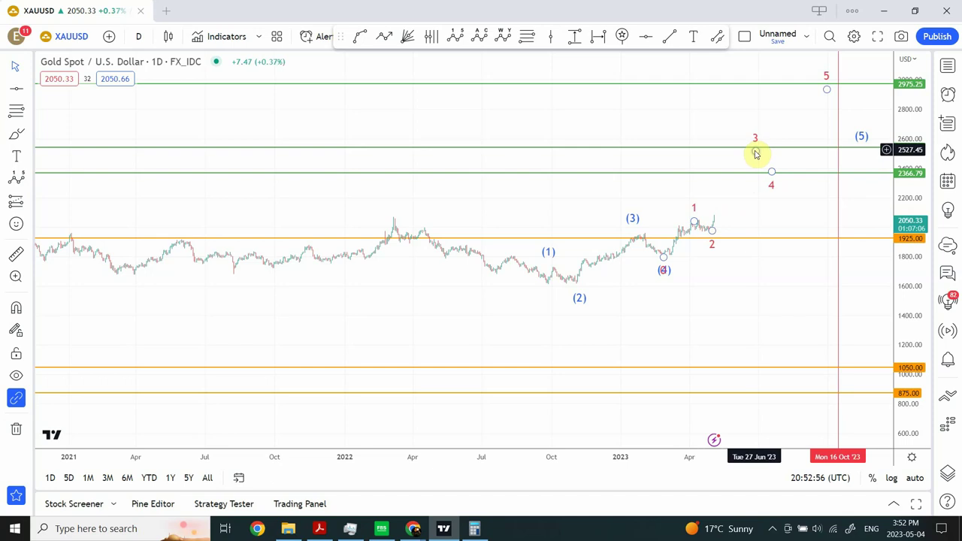
click(822, 92)
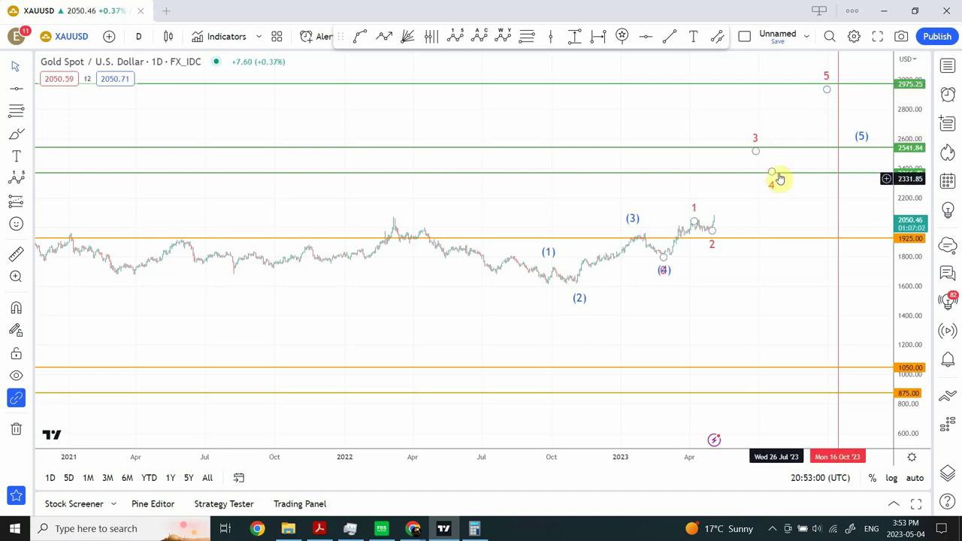
click(804, 135)
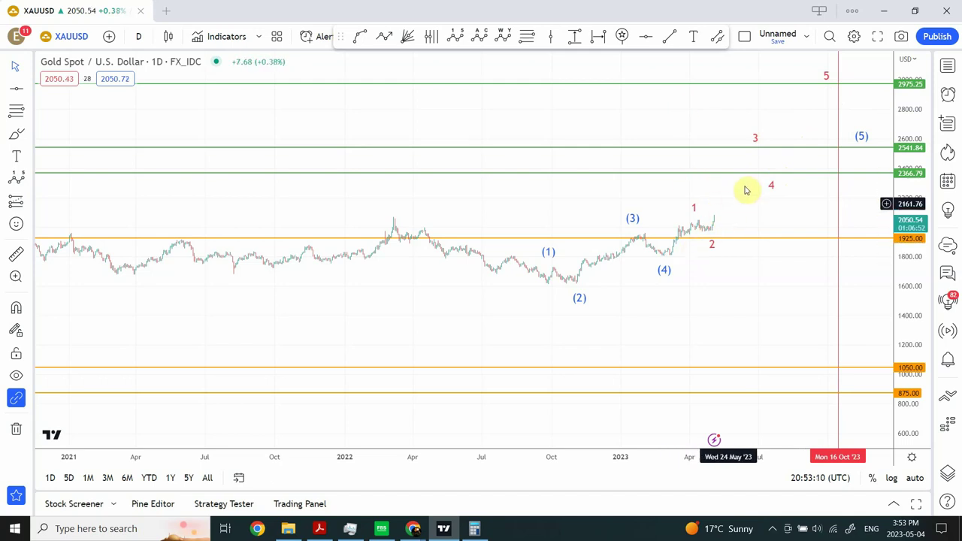
click(837, 93)
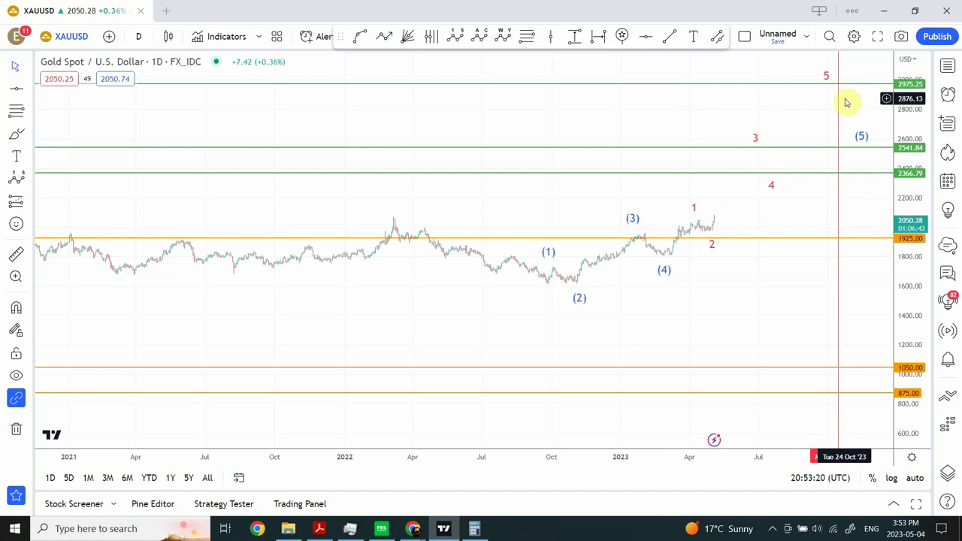
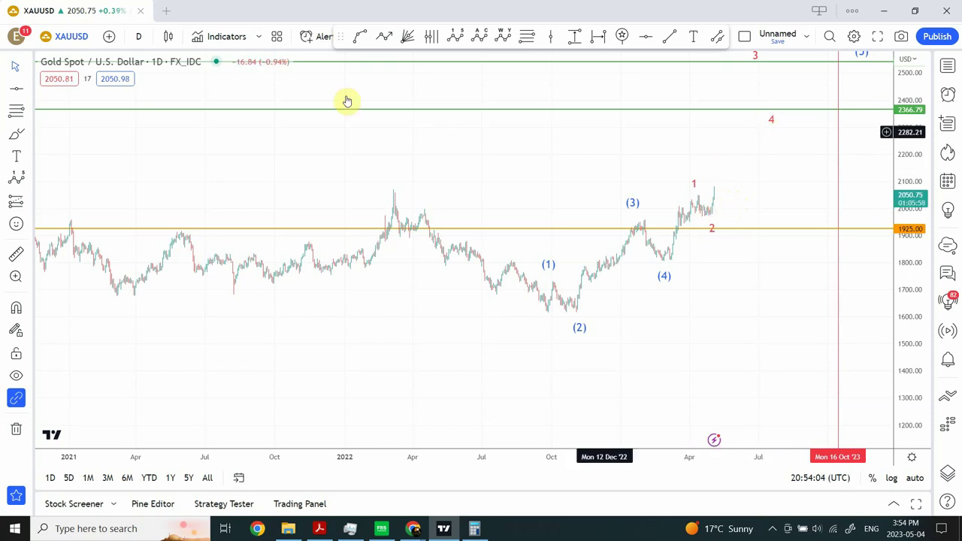
Switch the chart to the 1-hour interval, auto-fit the price scale and bring the rise from red wave 2 into view
click(144, 39)
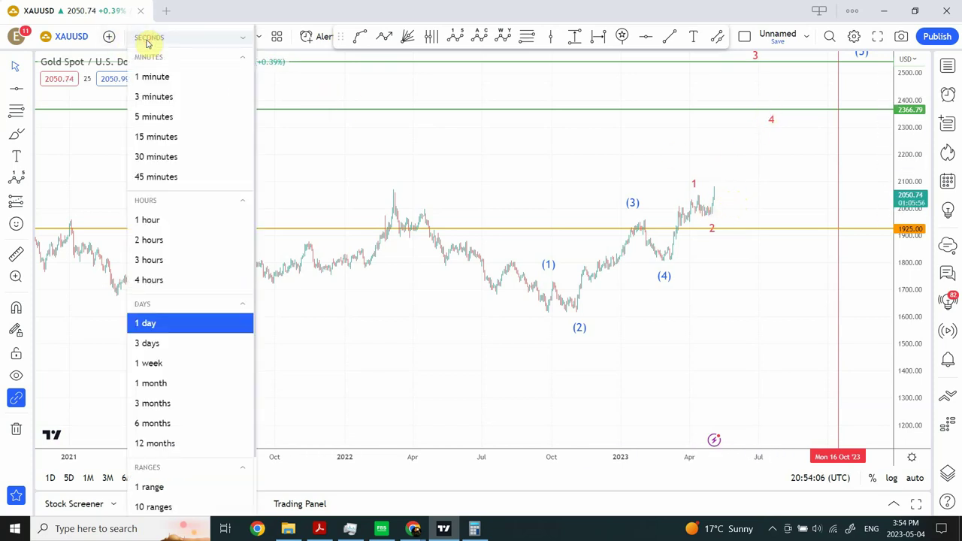
click(170, 223)
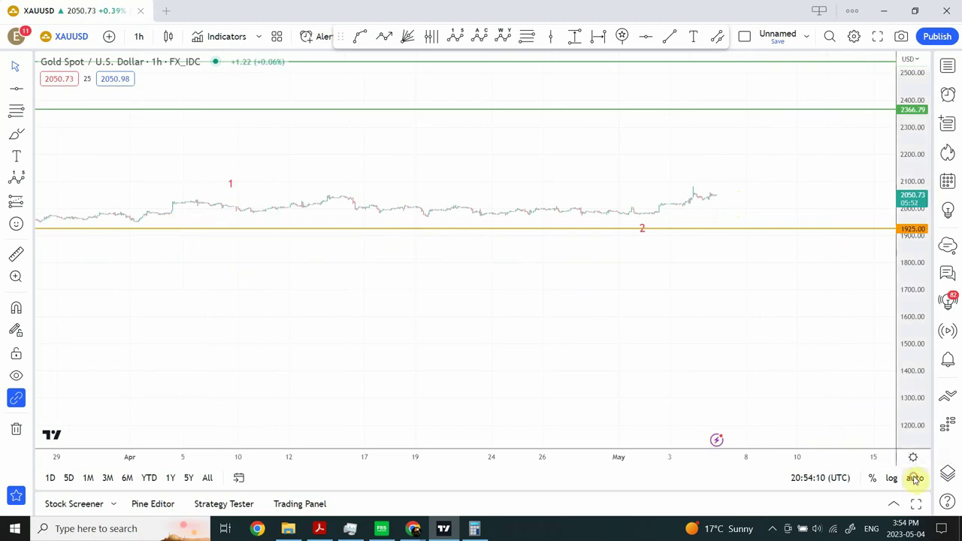
click(867, 446)
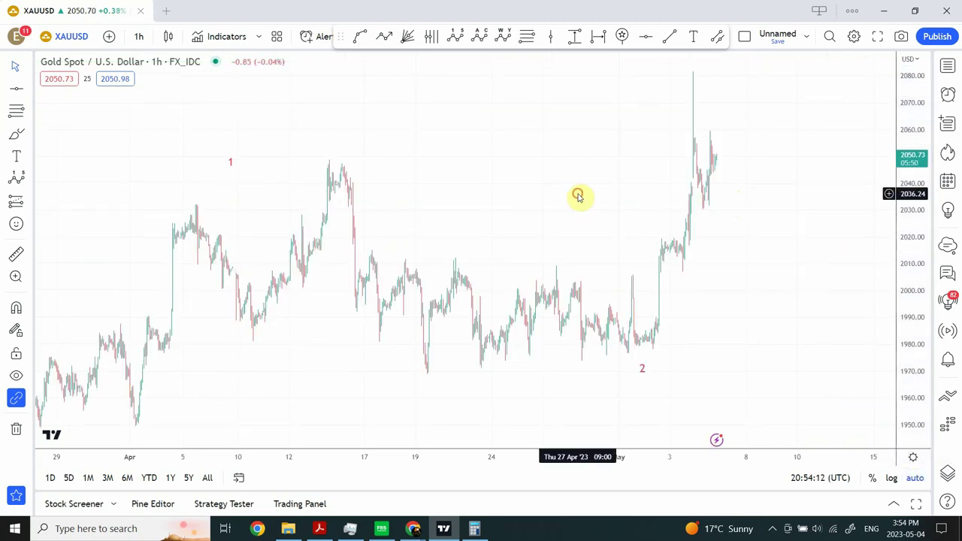
drag(576, 196, 550, 214)
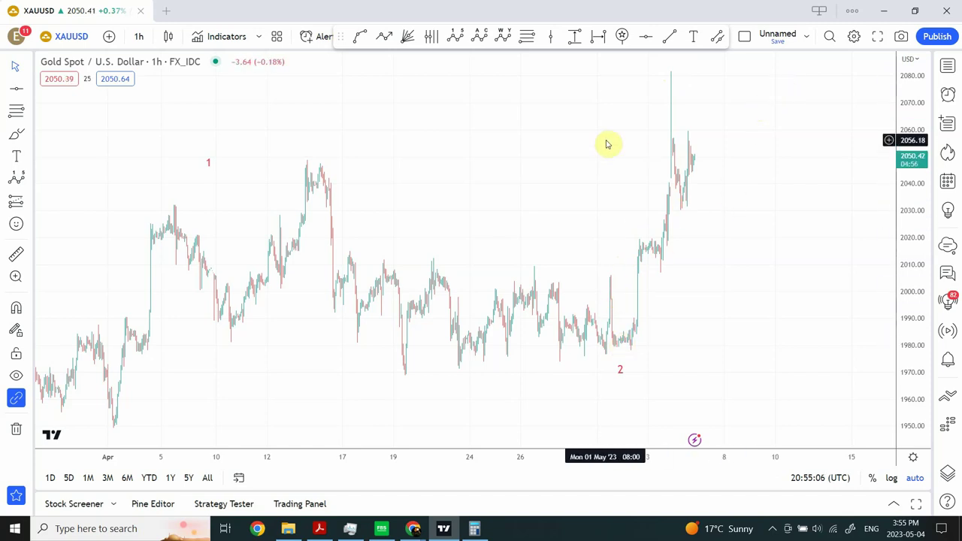
drag(605, 143, 569, 173)
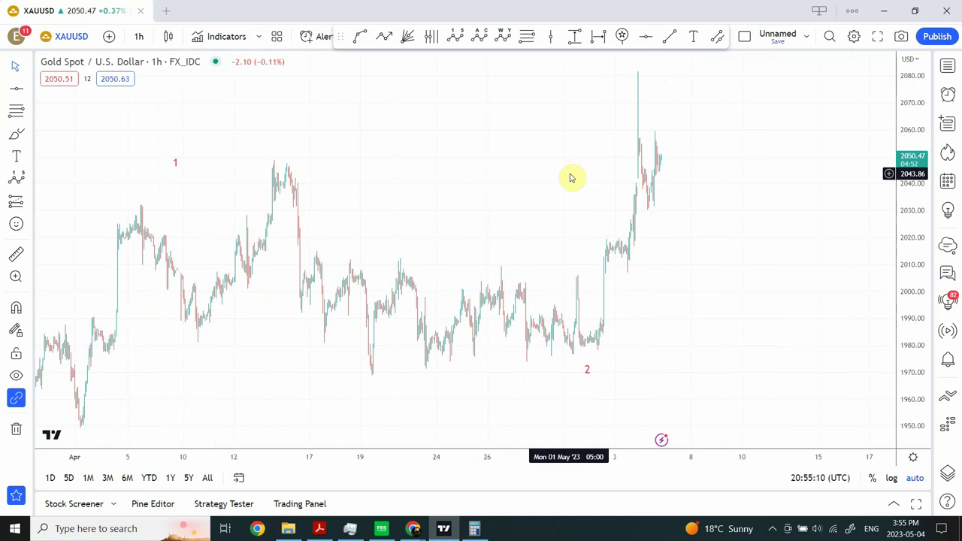
View the chart at the 15-minute interval, and switch it to the 5-minute interval
click(139, 39)
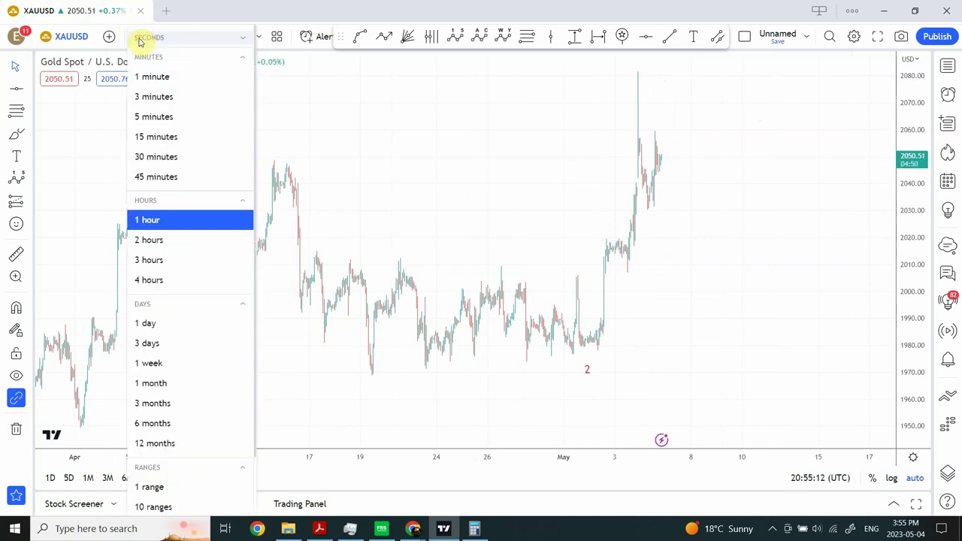
click(174, 138)
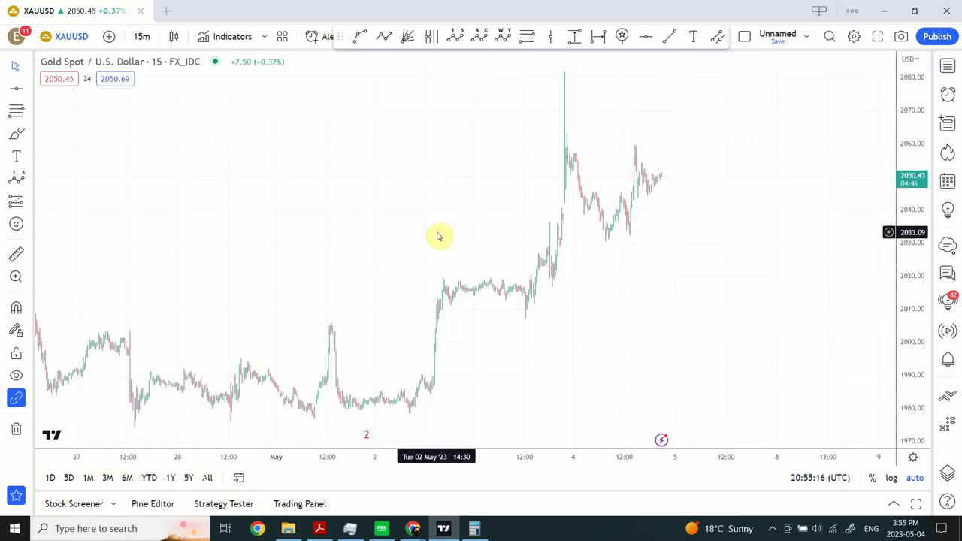
click(141, 39)
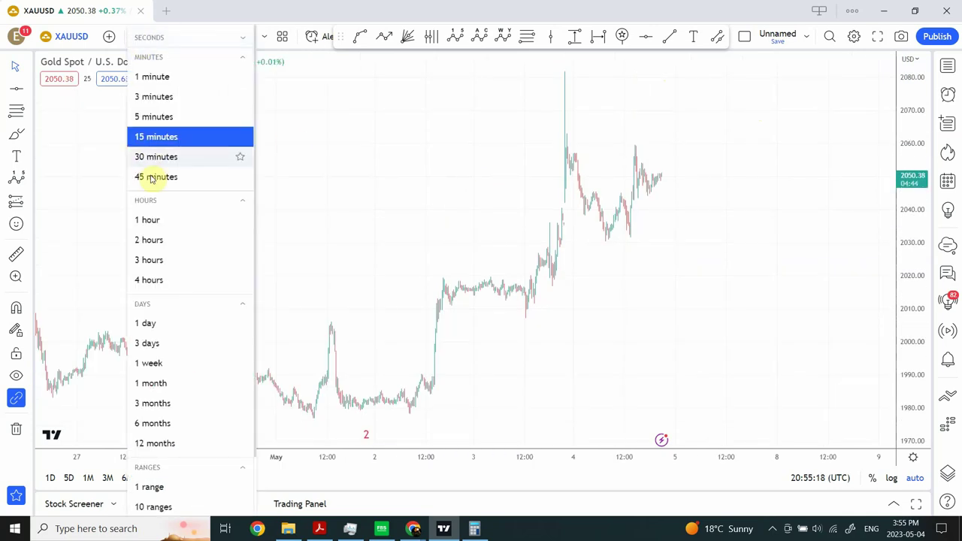
click(168, 120)
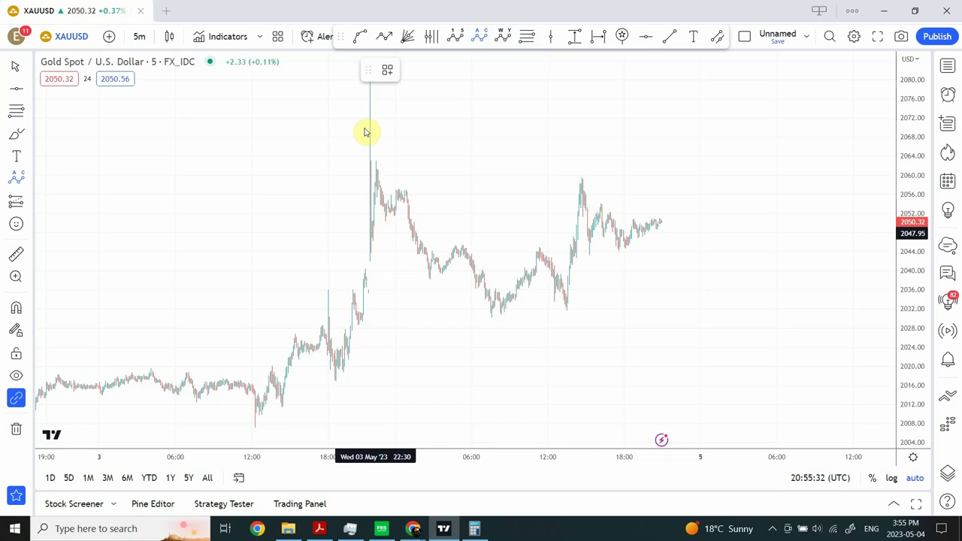
Draw an Elliott ABC correction down from the 3 May spike high, with (a) at about 2045.3, (b) at about 2064.2 and (c) at about 2028.5
click(374, 247)
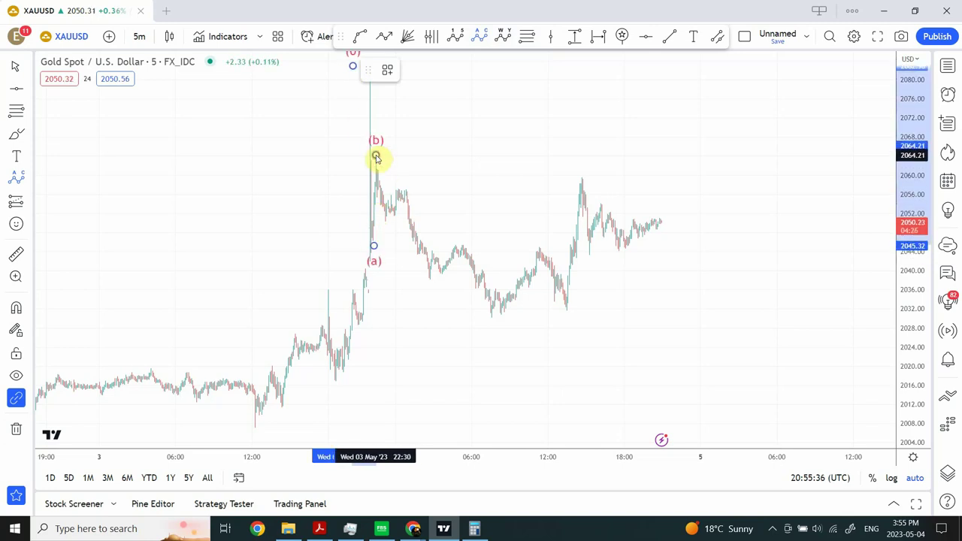
click(376, 156)
click(491, 328)
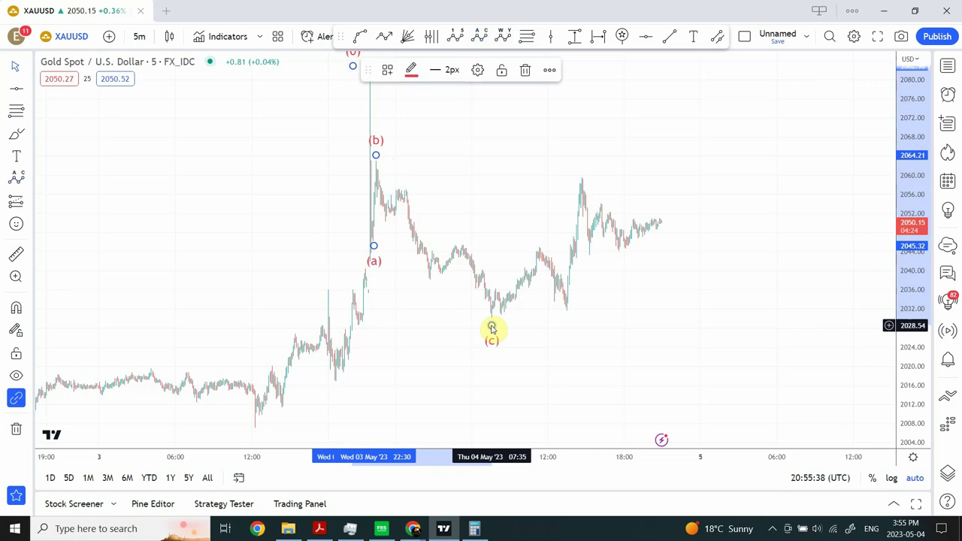
click(579, 117)
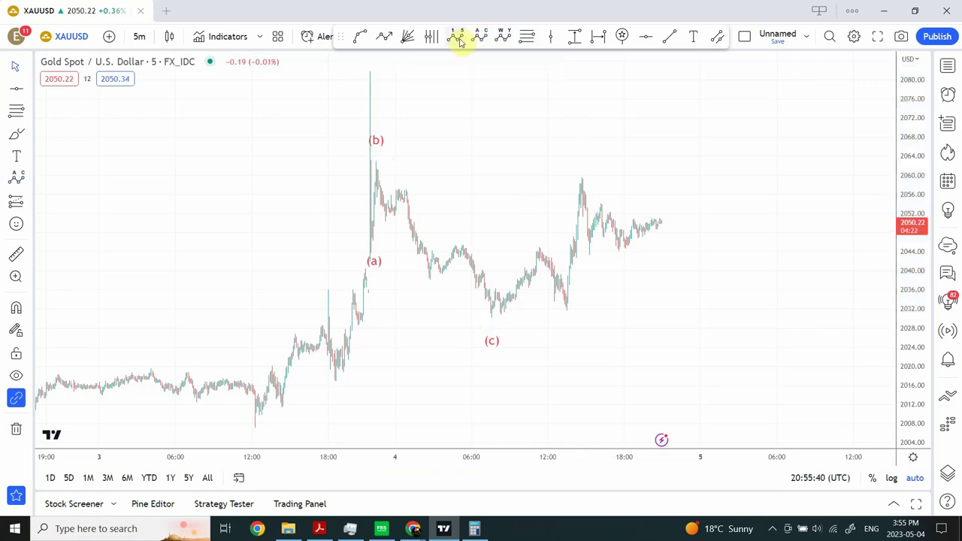
Draw an Elliott impulse wave from (b) to (c): 0 at about 2063.4, 1 at 2050.4, 2 at 2058.6, 3 at 2038.8, 4 at 2046.9, 5 at 2030.5
click(458, 39)
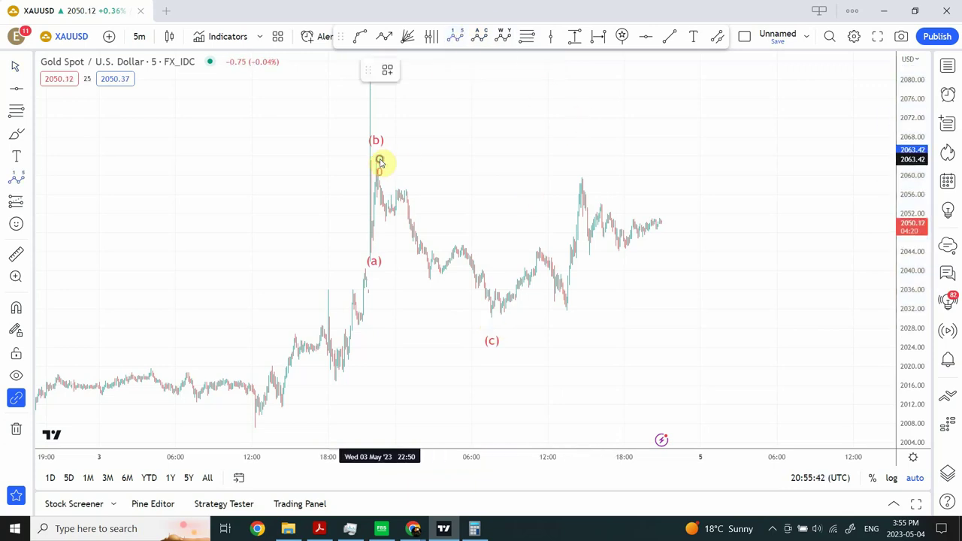
click(383, 222)
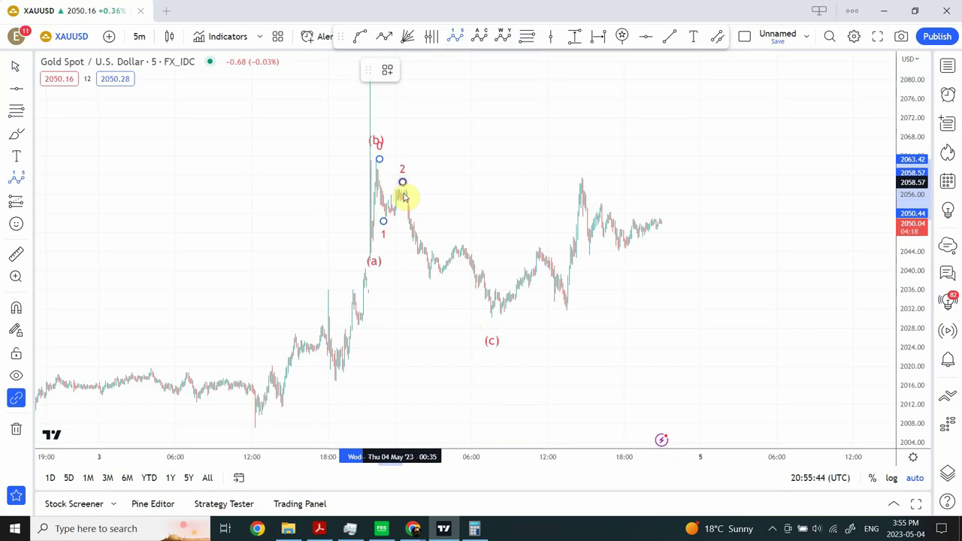
click(426, 276)
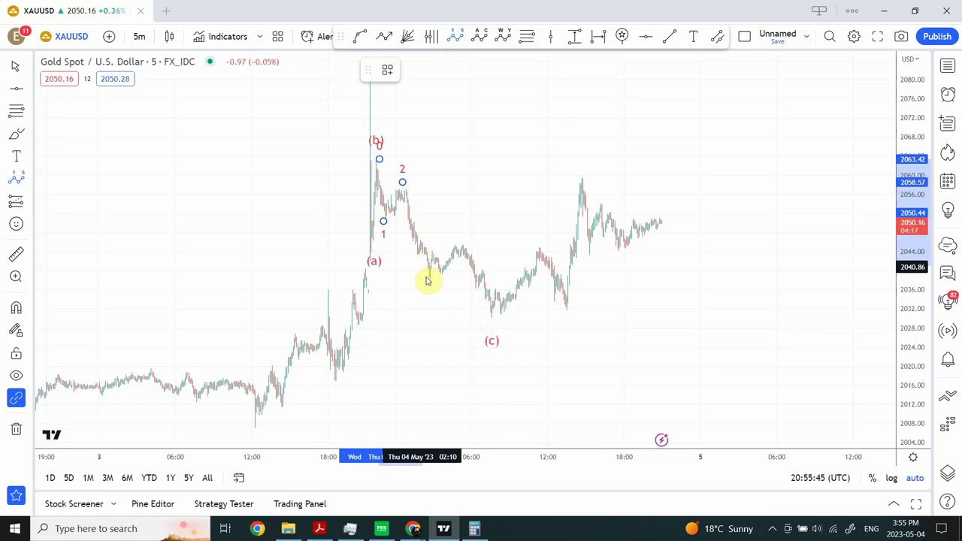
click(470, 260)
click(490, 316)
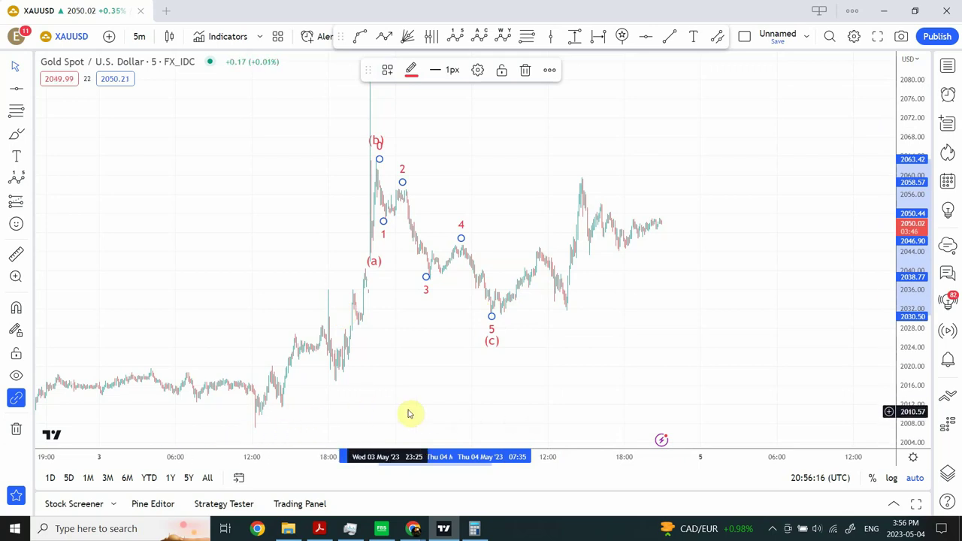
Draw a rising trend line from about 2044.4 at the latest candles on 4 May to about 2087 on 5 May
click(428, 420)
click(428, 421)
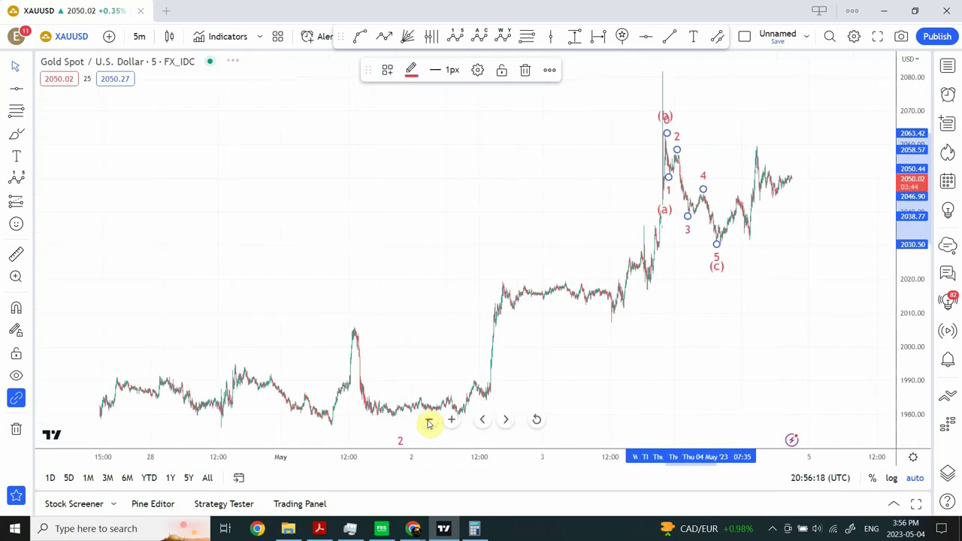
drag(490, 194, 419, 204)
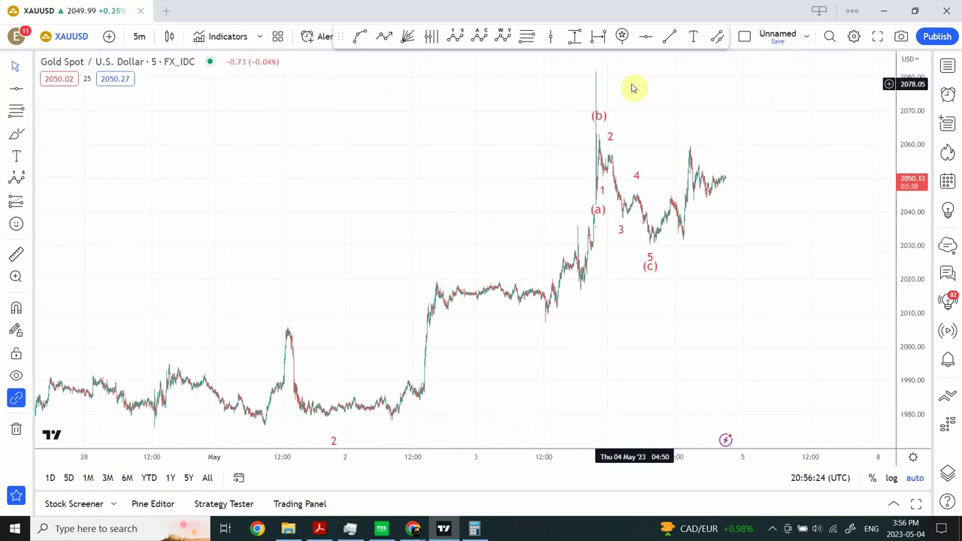
click(670, 41)
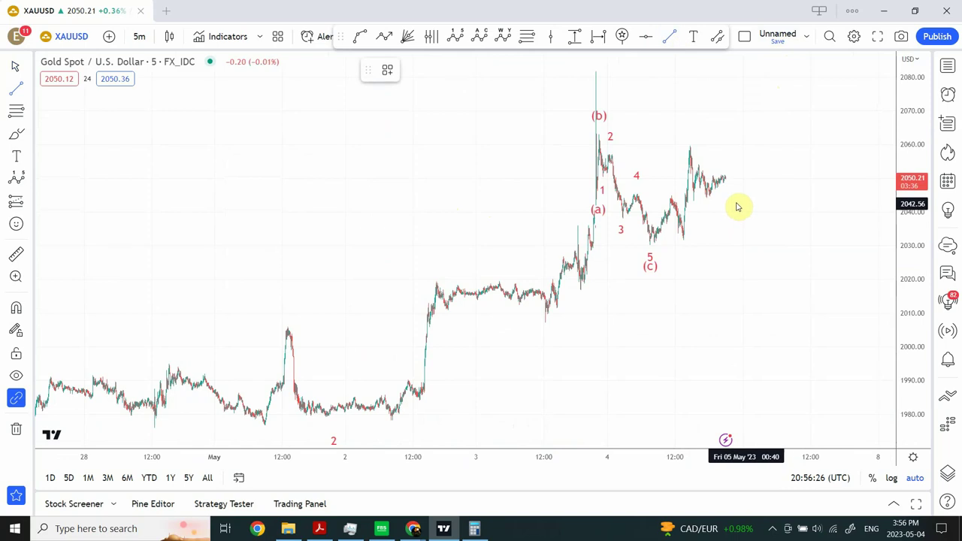
click(723, 197)
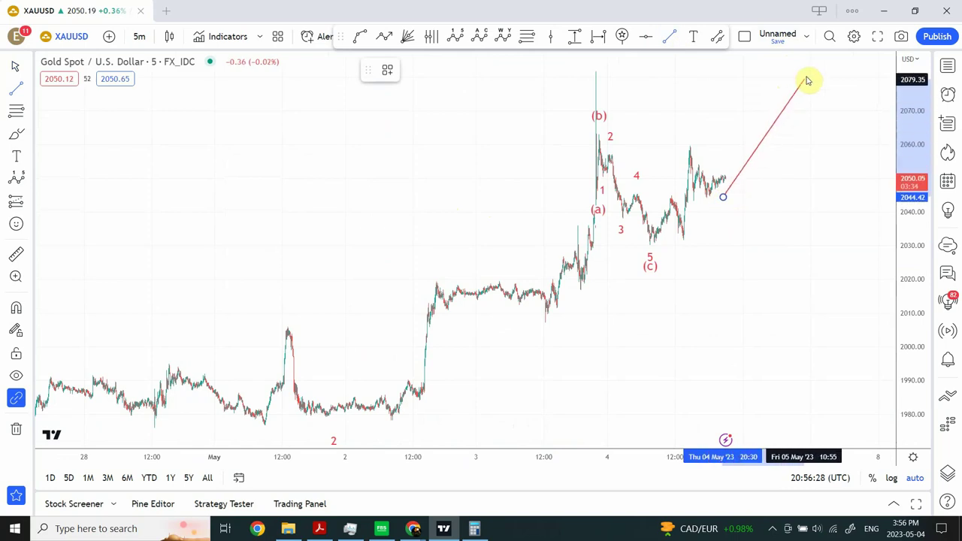
click(824, 55)
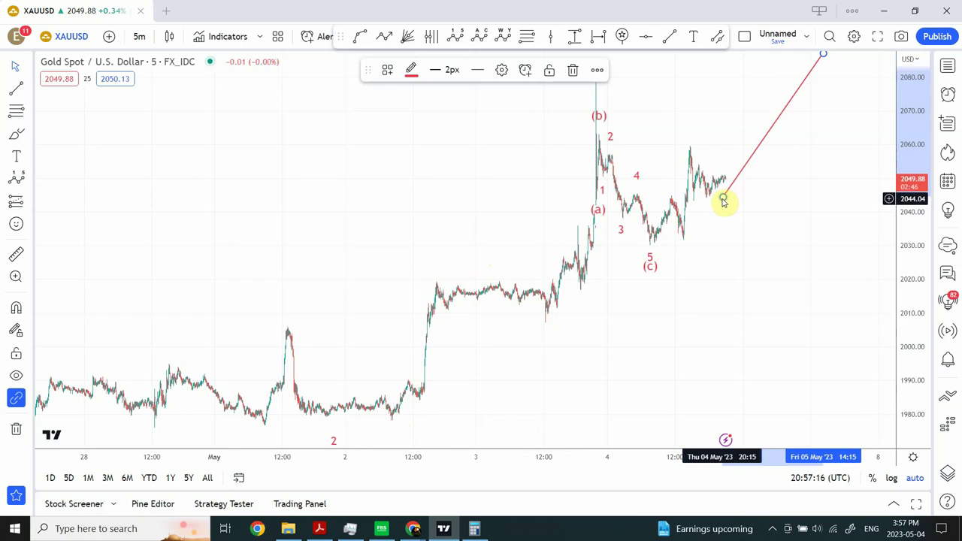
click(756, 193)
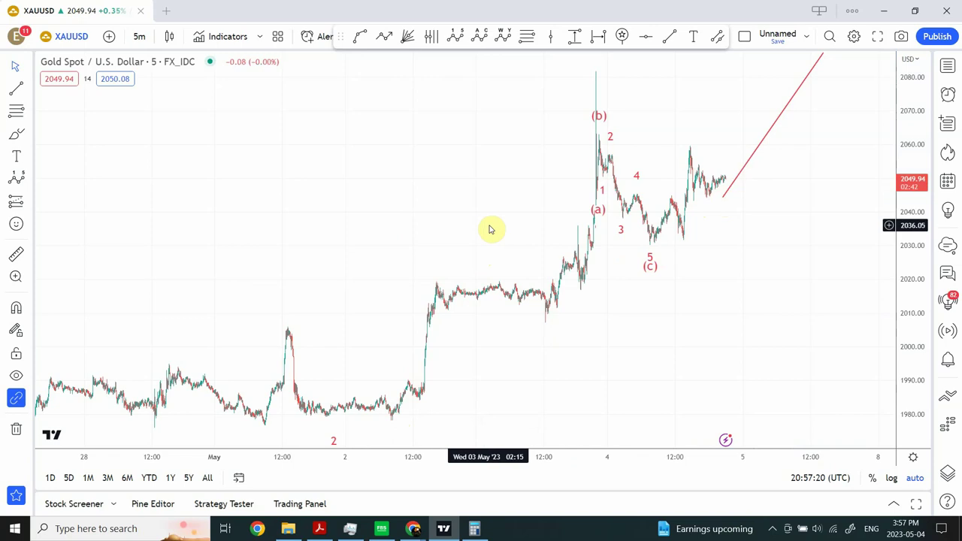
Extend the upper end of the rising trend line to about 2094.7 on 5 May at 15:45
drag(489, 229, 365, 230)
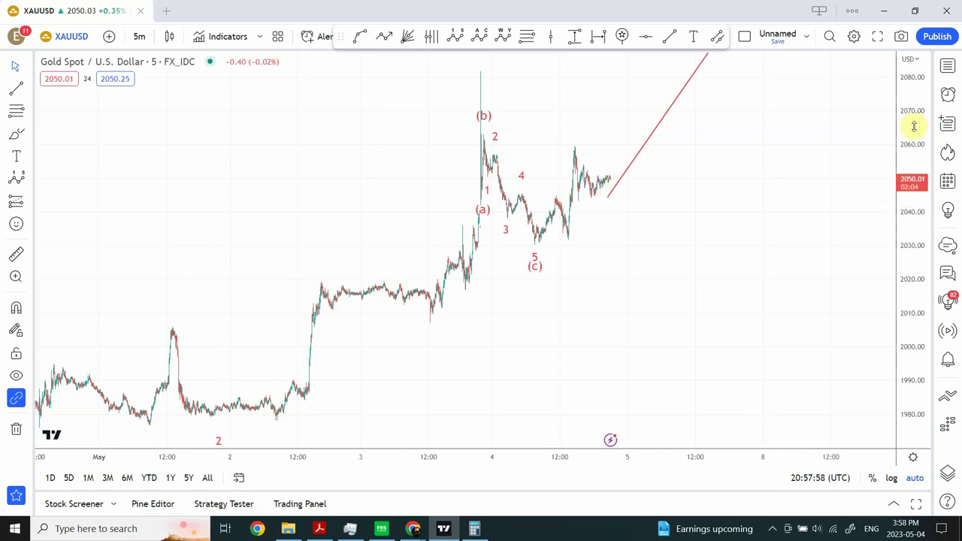
scroll(914, 127, down, 3)
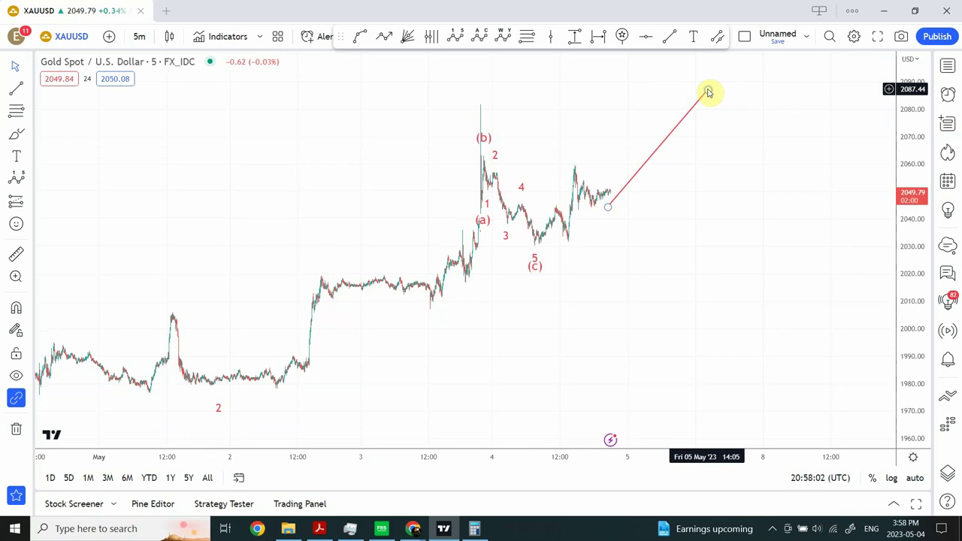
drag(708, 92, 716, 69)
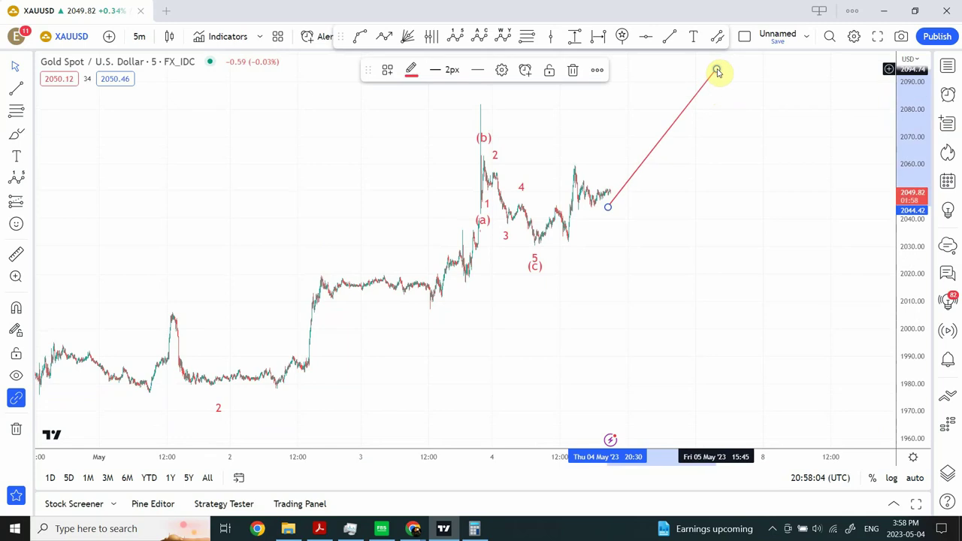
click(774, 105)
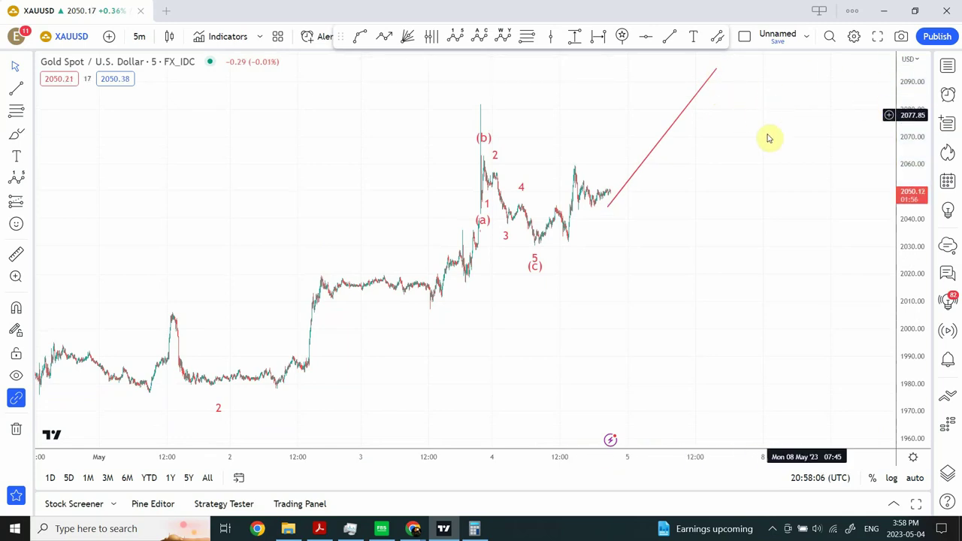
Switch the chart to the 1-day interval, auto-fit the price scale and bring the candles from 2022 onward into view
click(140, 38)
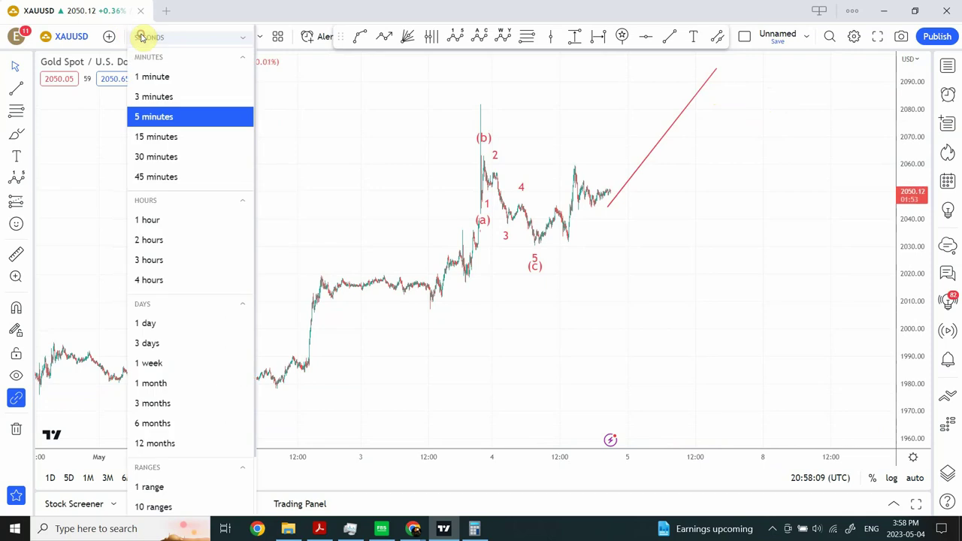
click(154, 328)
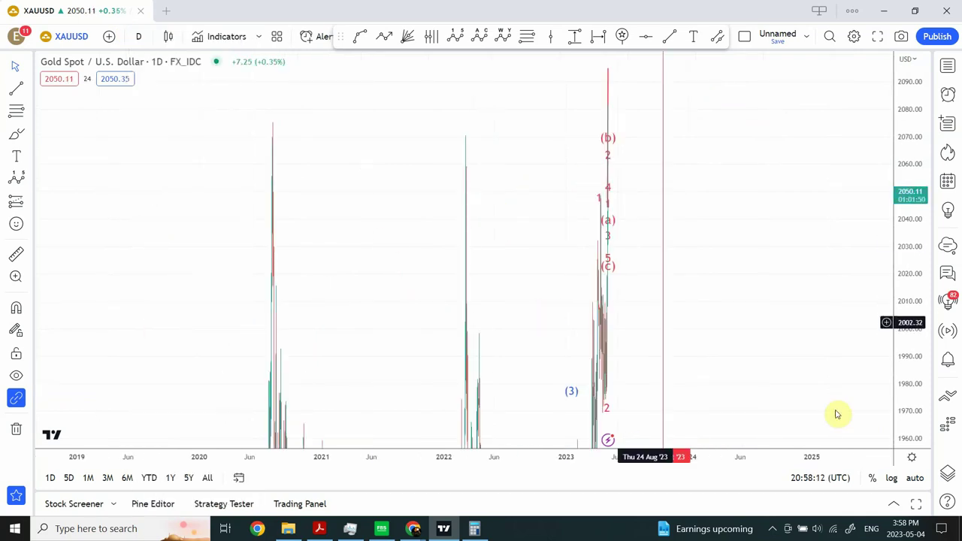
click(913, 478)
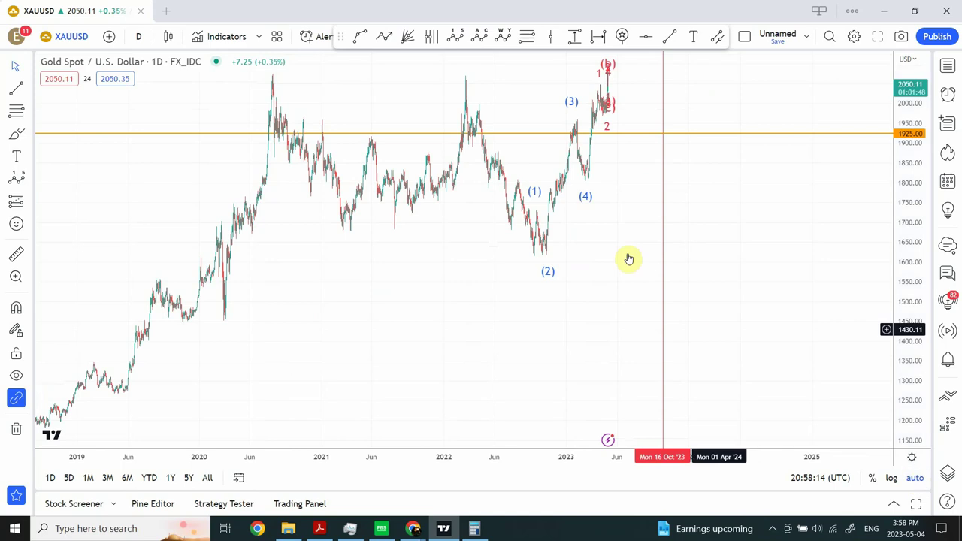
click(451, 419)
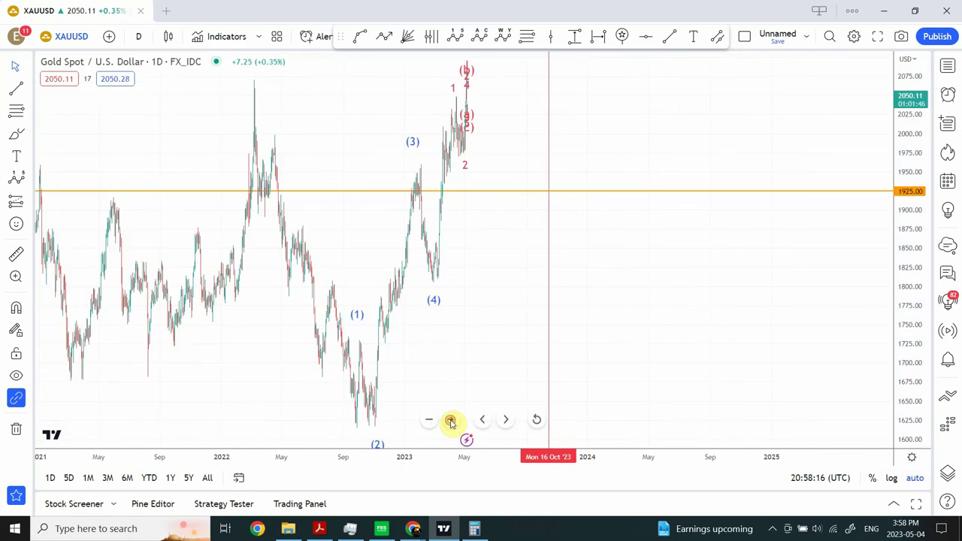
click(451, 419)
scroll(702, 217, left, 5)
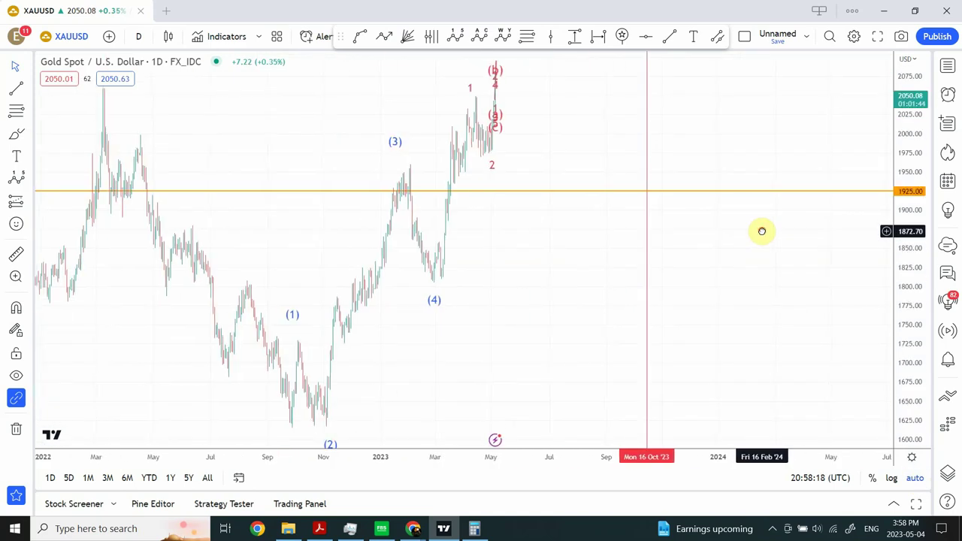
Delete the small impulse wave, the (a)(b)(c) correction and the rising trend line at the latest candles, keeping red waves 1 and 2
click(494, 120)
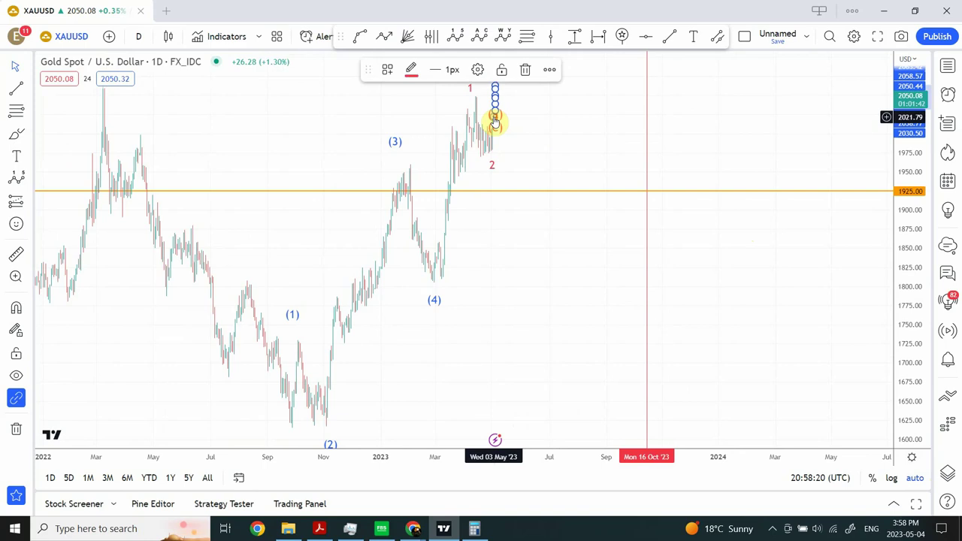
click(494, 120)
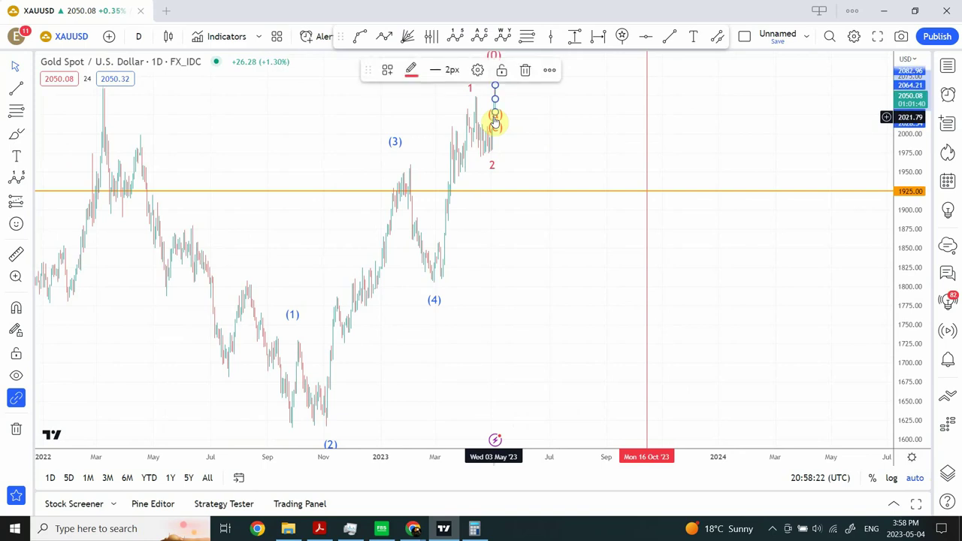
key(Delete)
click(495, 95)
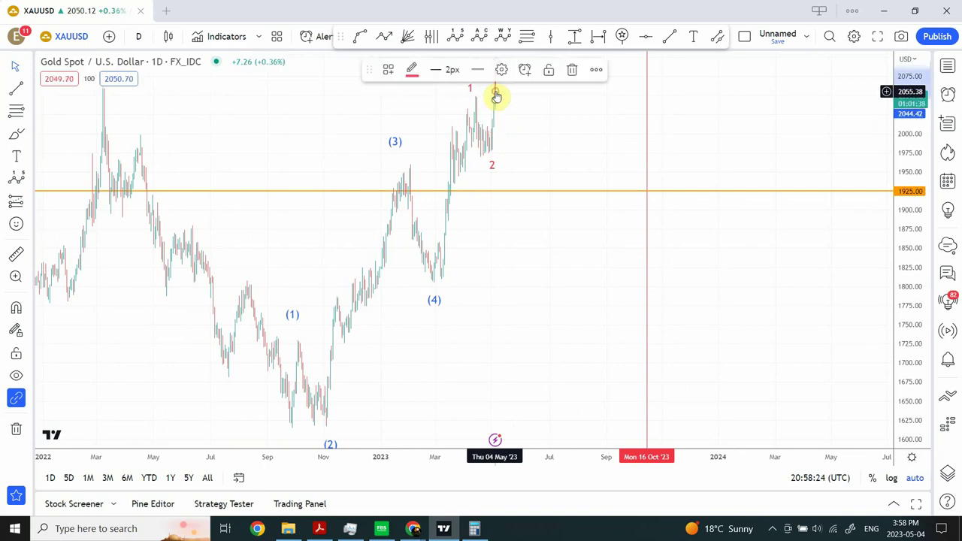
key(Delete)
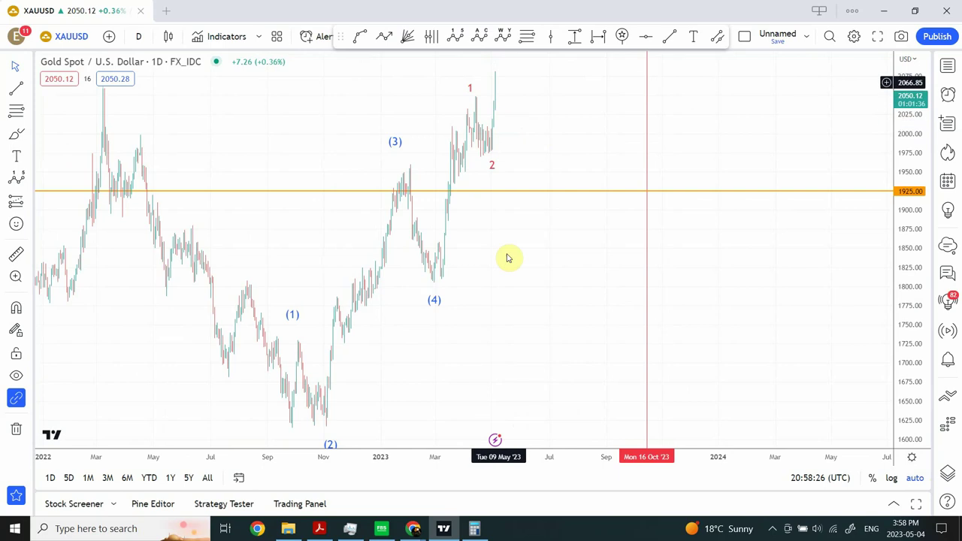
Examine the daily wave count up close, and look through the price history back to 2014 around the 1050 line
click(450, 421)
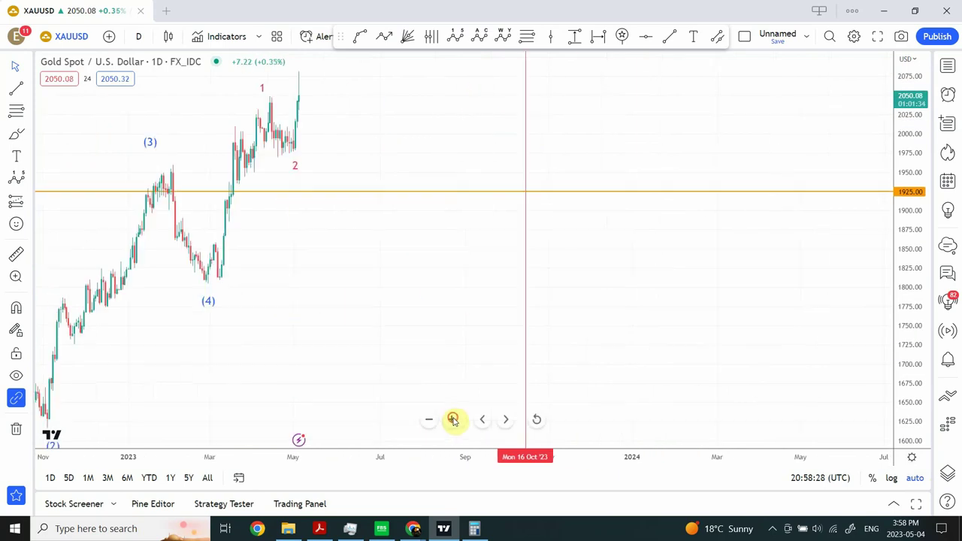
click(451, 421)
drag(380, 194, 610, 234)
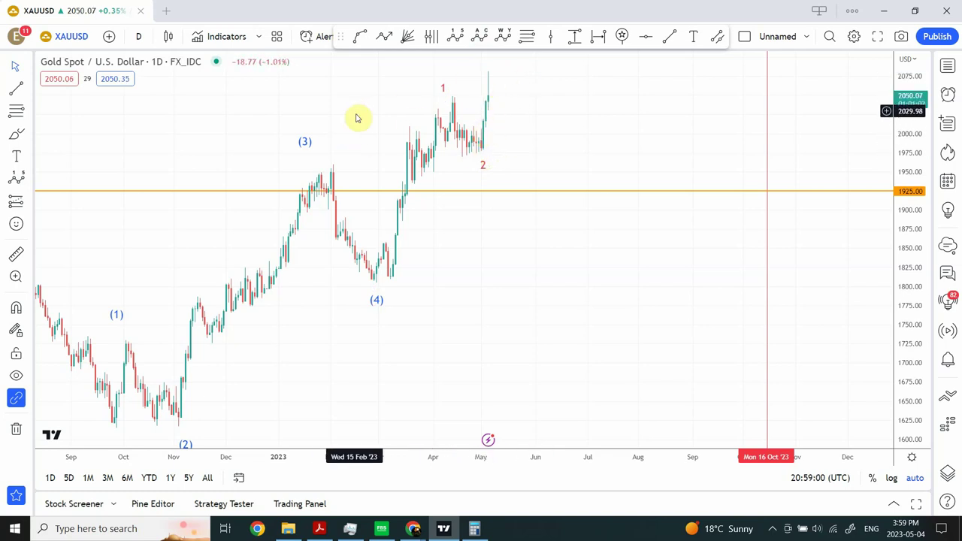
mouse_move(419, 382)
click(429, 421)
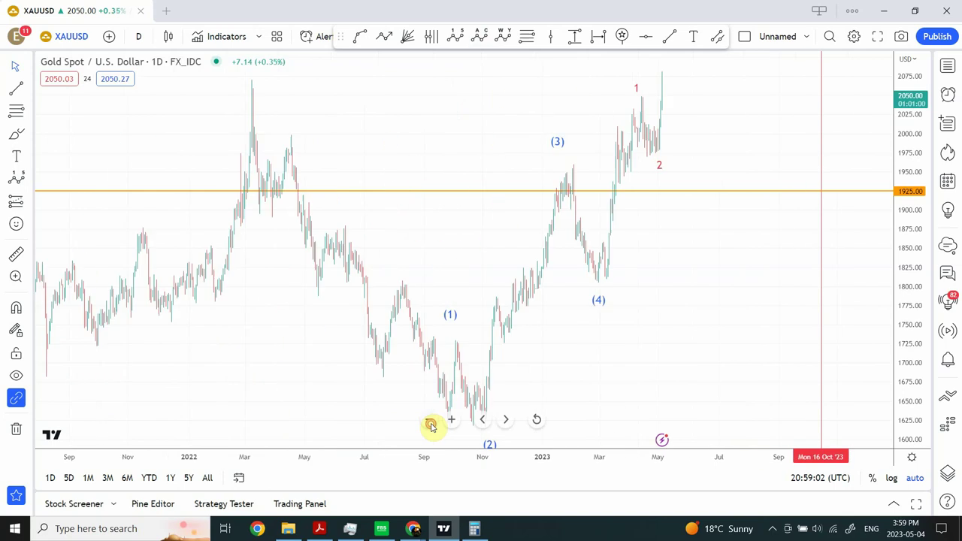
click(429, 421)
click(429, 421)
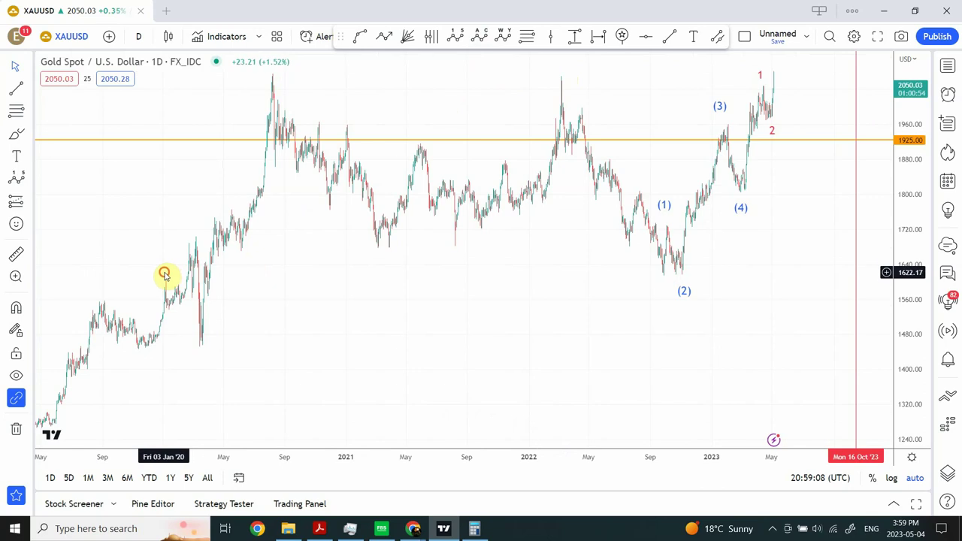
drag(163, 273, 691, 270)
drag(131, 157, 620, 211)
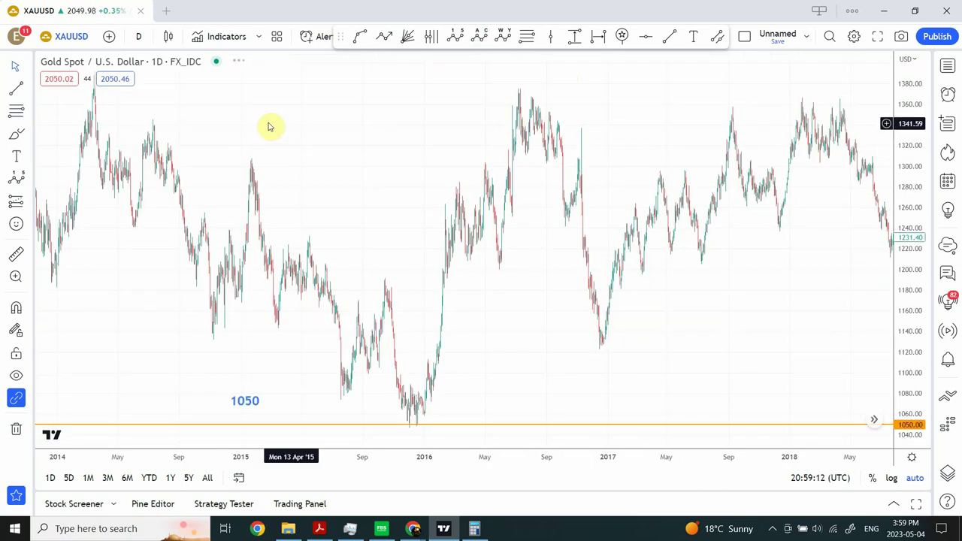
drag(599, 285, 112, 308)
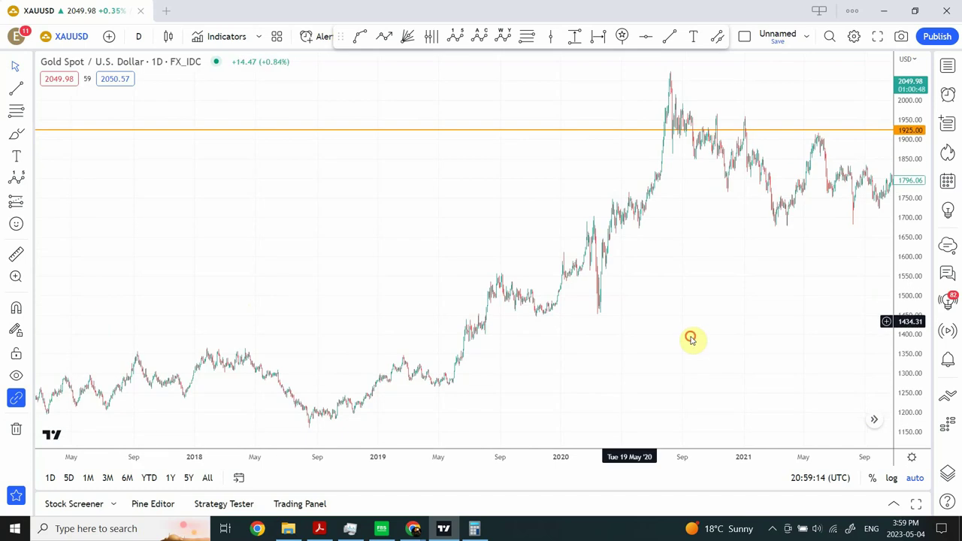
drag(691, 337, 273, 324)
drag(684, 182, 350, 182)
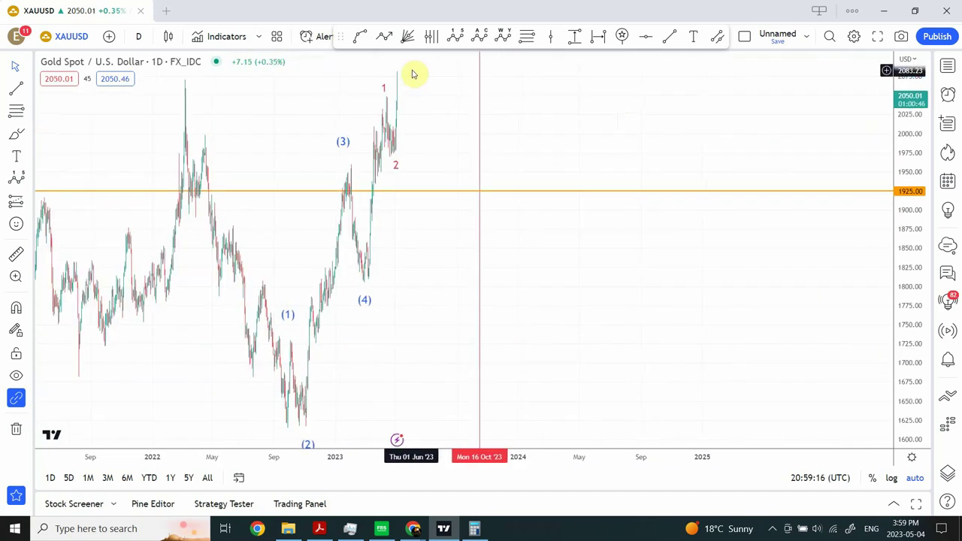
Examine blue waves (1) to (4) and red waves 1 and 2 on the daily chart against the 16 October 2023 vertical line
mouse_move(440, 428)
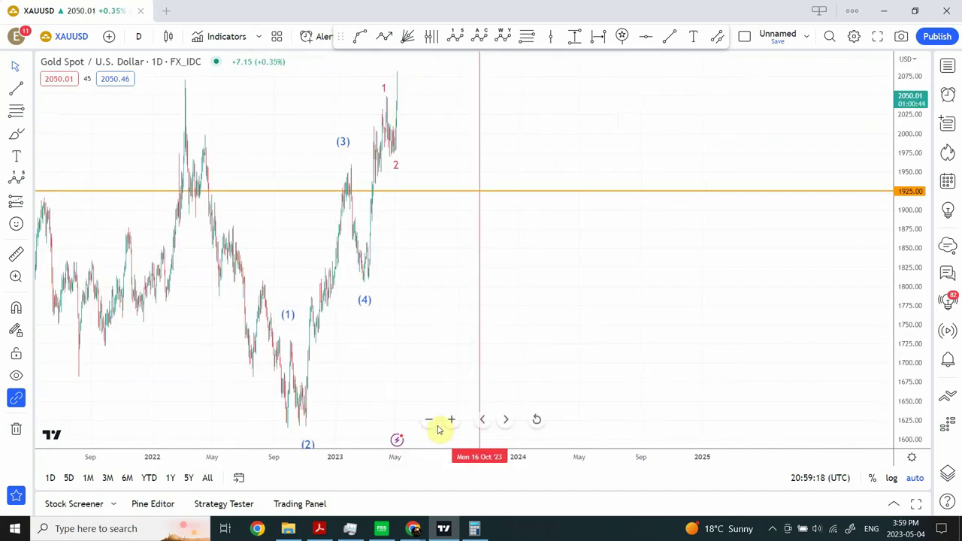
click(453, 421)
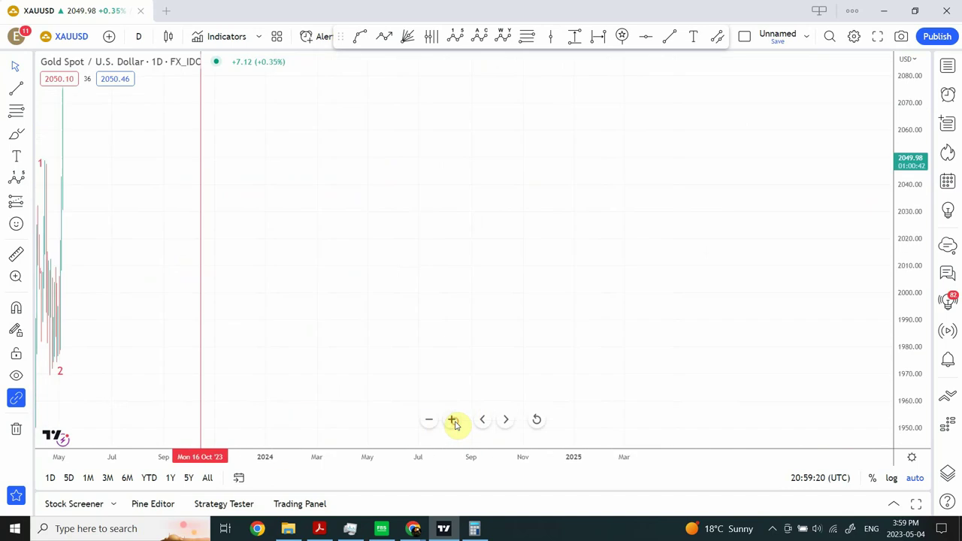
drag(365, 258, 823, 282)
mouse_move(481, 431)
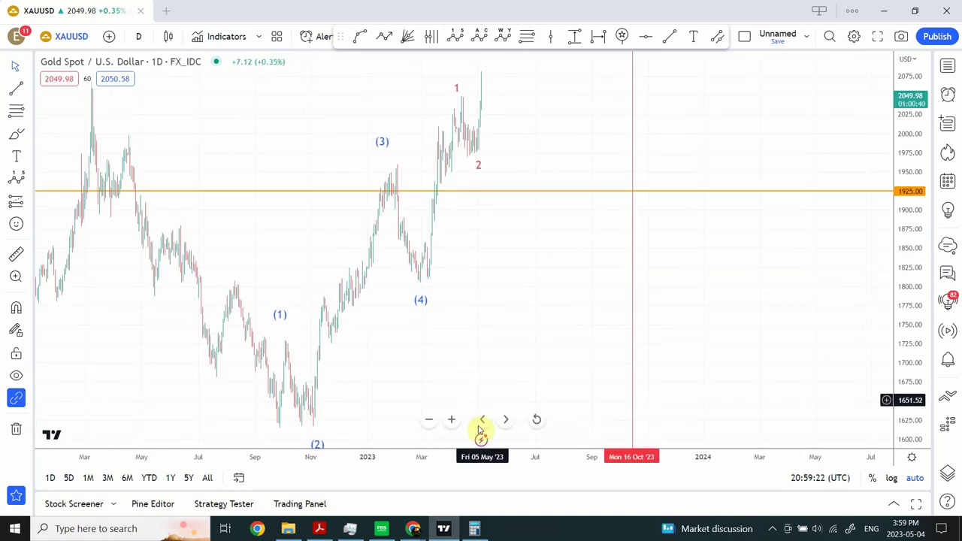
click(449, 420)
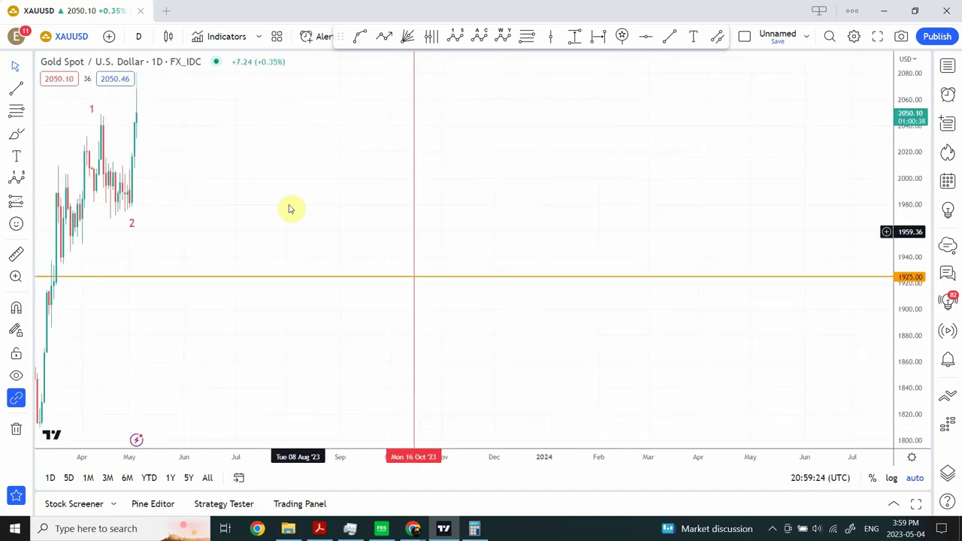
drag(288, 208, 558, 194)
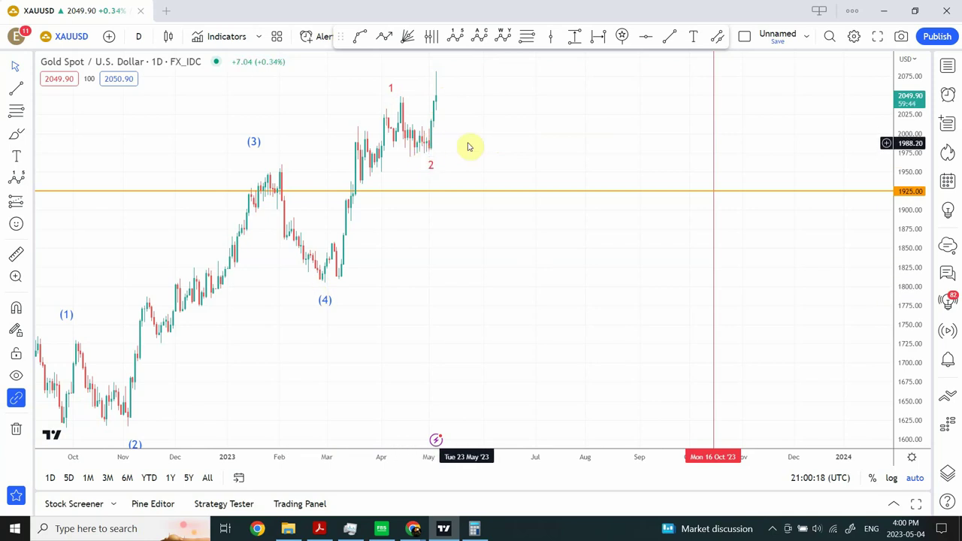
Draw a rising green path line below the latest daily candles, from about 1695 up to about 1797
drag(531, 192, 522, 215)
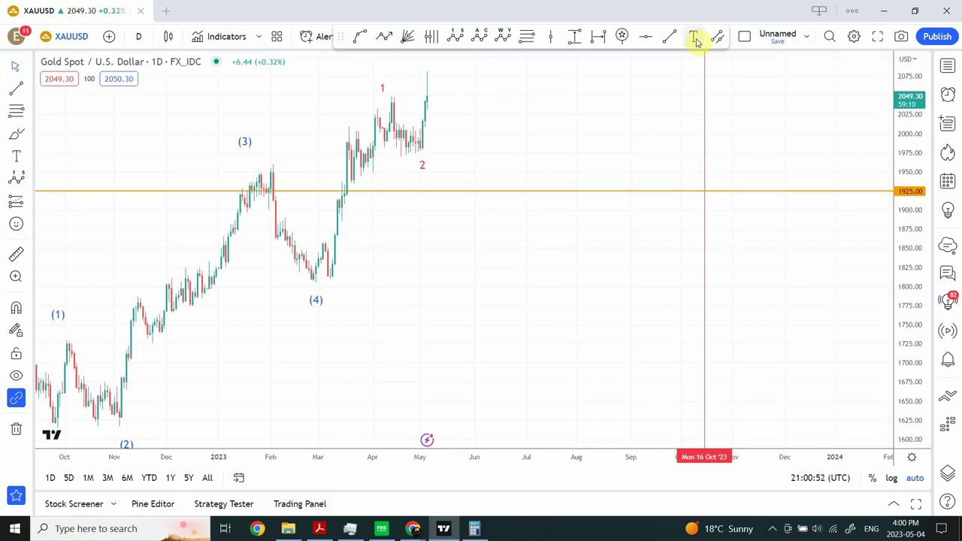
click(669, 38)
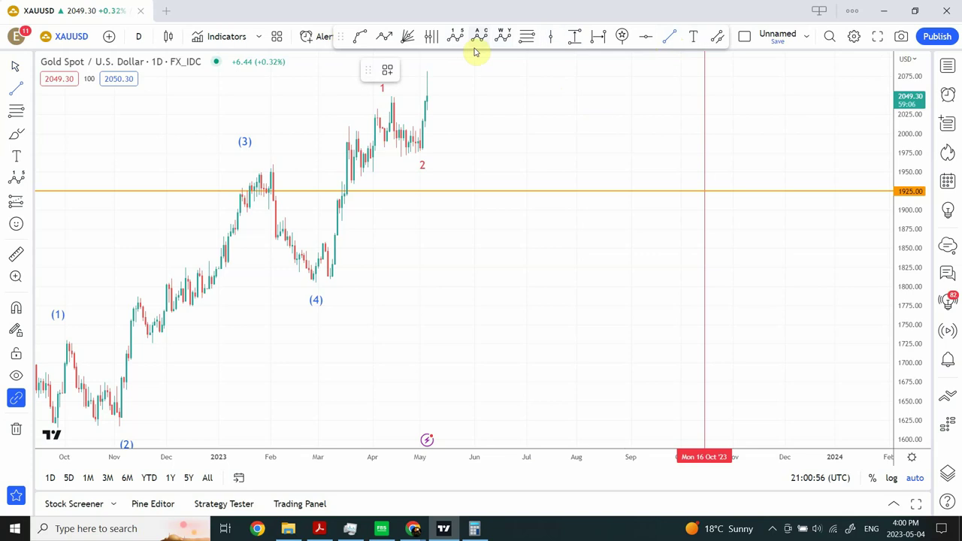
click(385, 39)
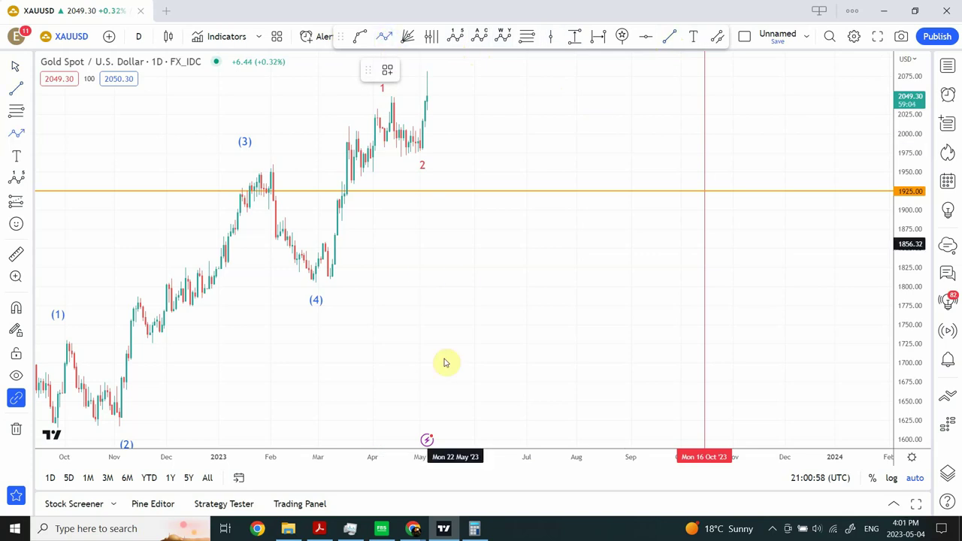
click(413, 366)
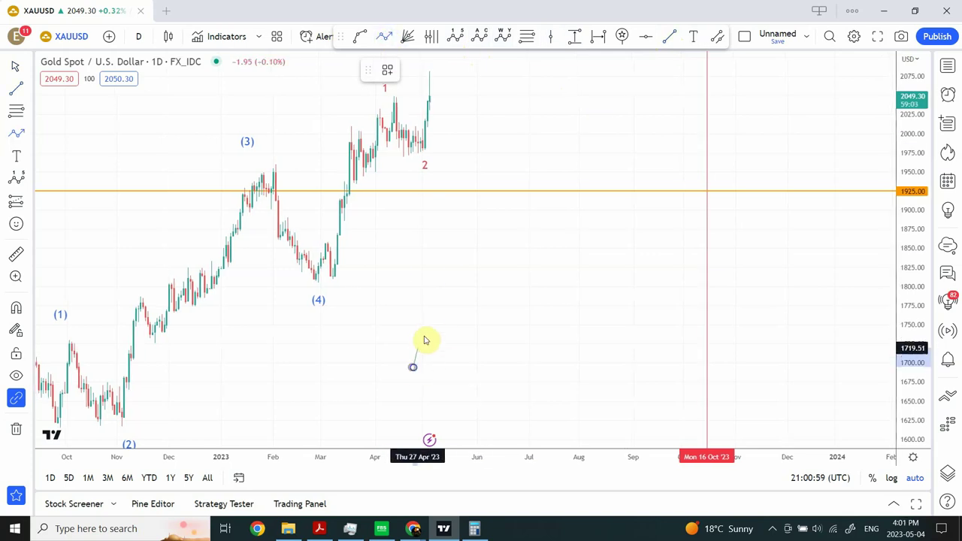
click(432, 293)
drag(431, 293, 441, 293)
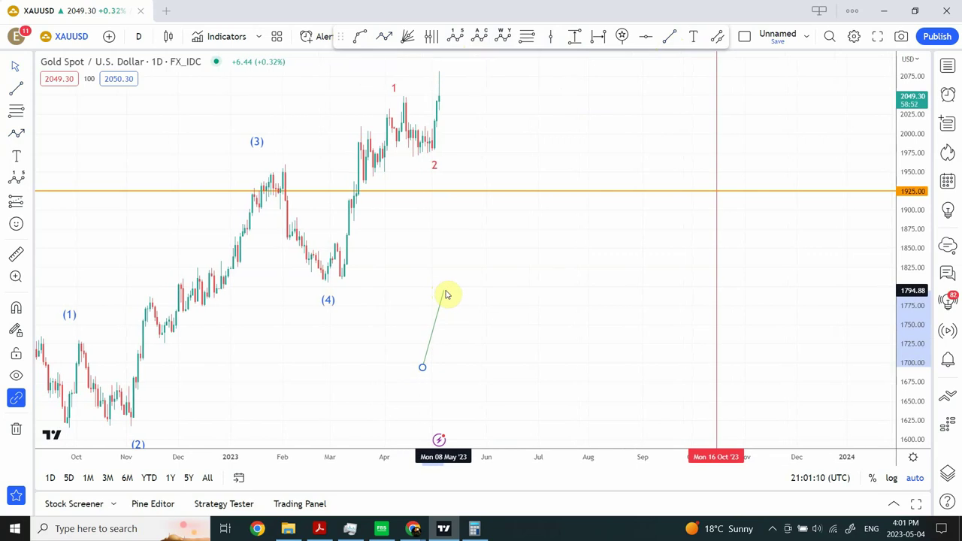
click(446, 293)
click(449, 291)
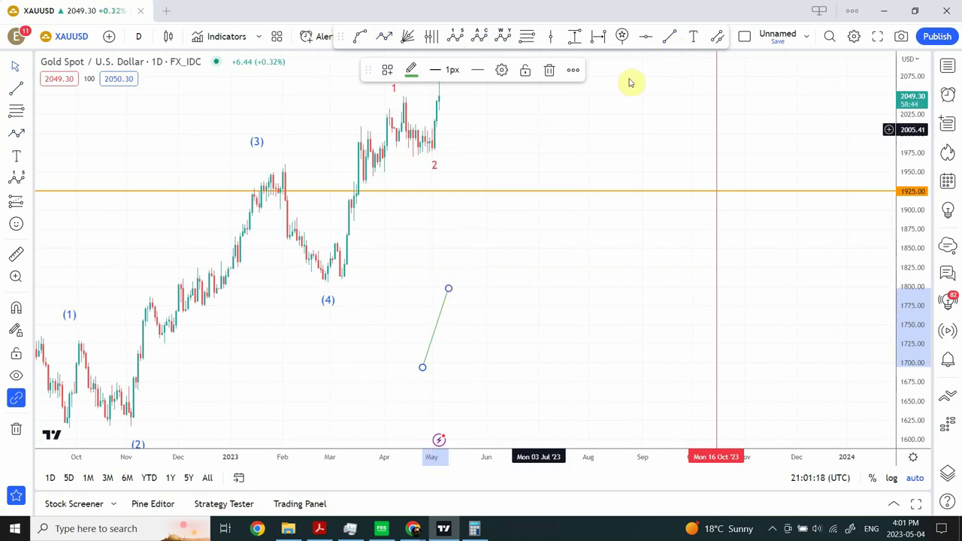
Draw a falling red trend line from the green line's upper end down to about 1760
click(670, 36)
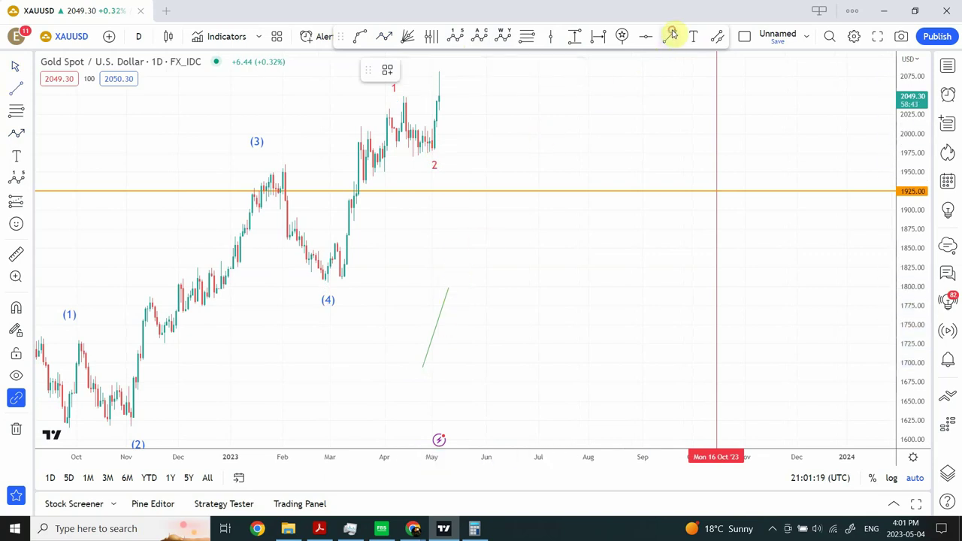
click(448, 289)
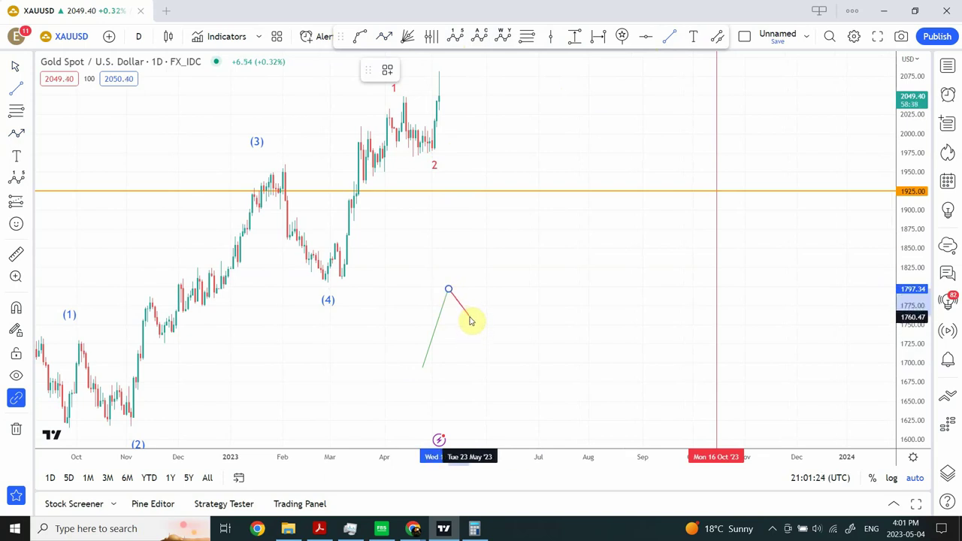
click(469, 319)
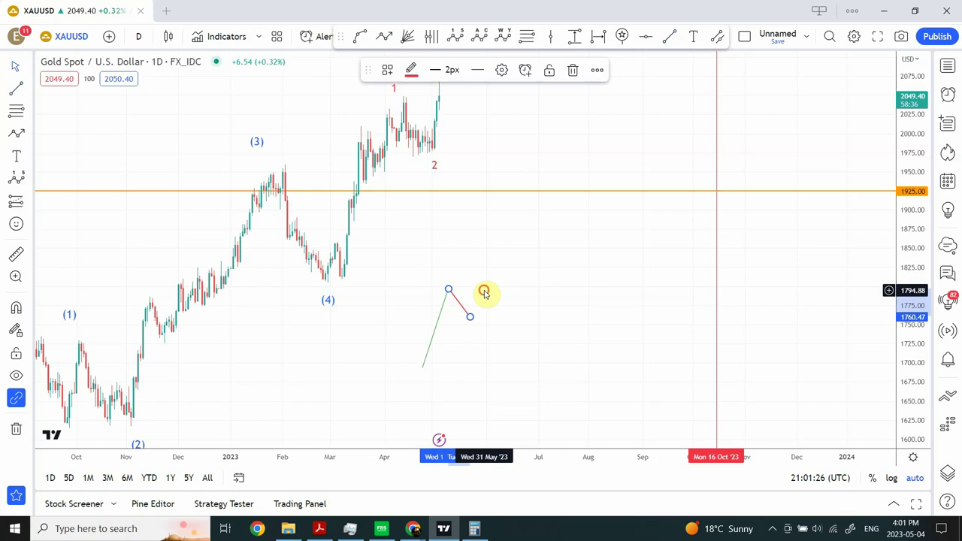
click(483, 290)
Add a rising red trend line from the end of the falling line up to about 1855
click(665, 41)
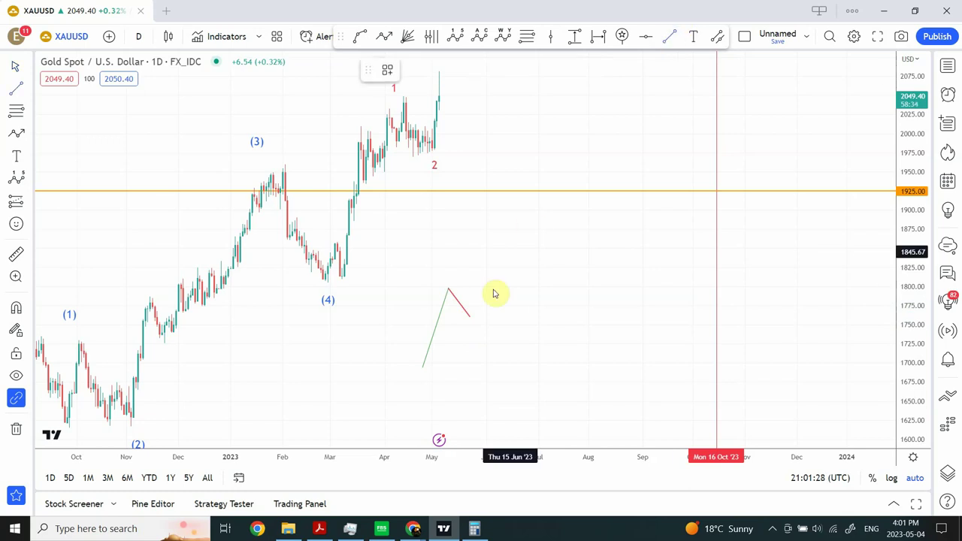
click(469, 318)
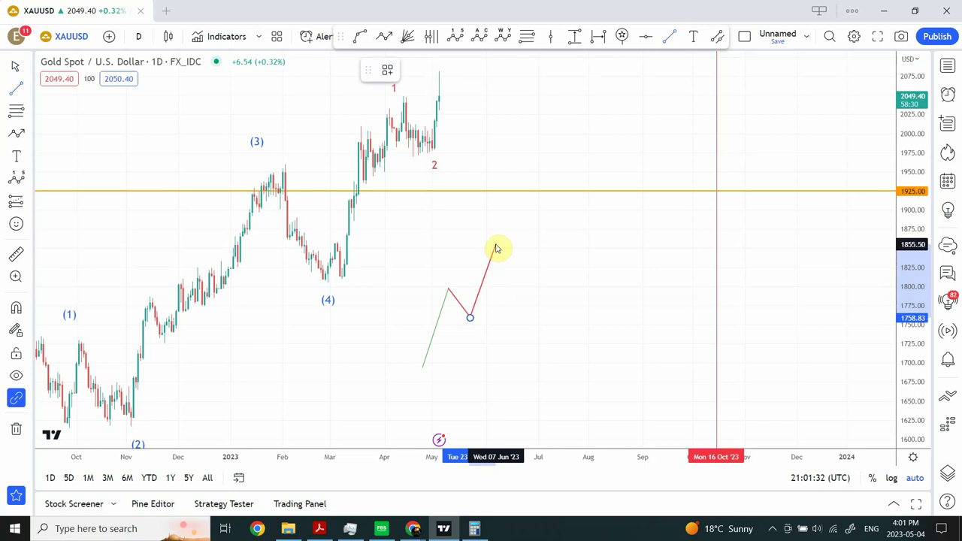
click(494, 246)
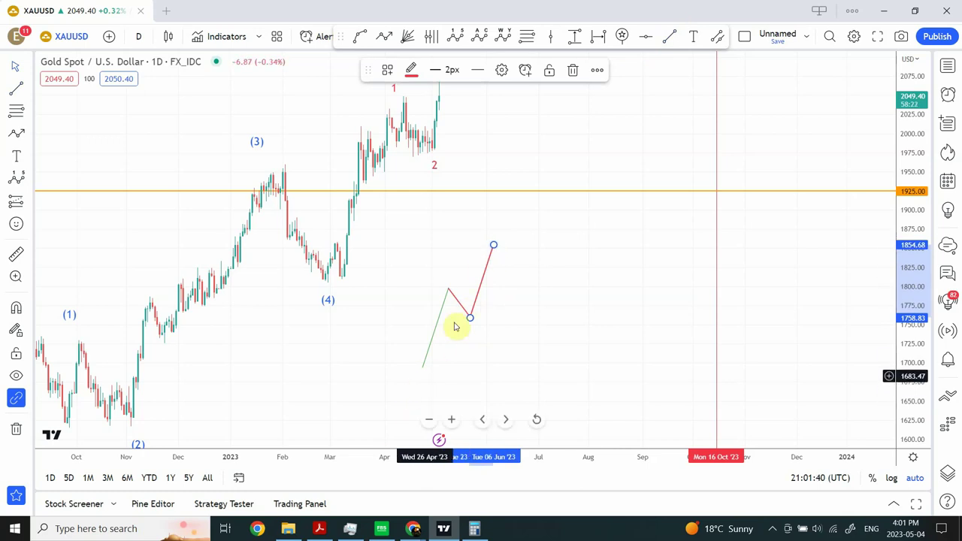
click(433, 344)
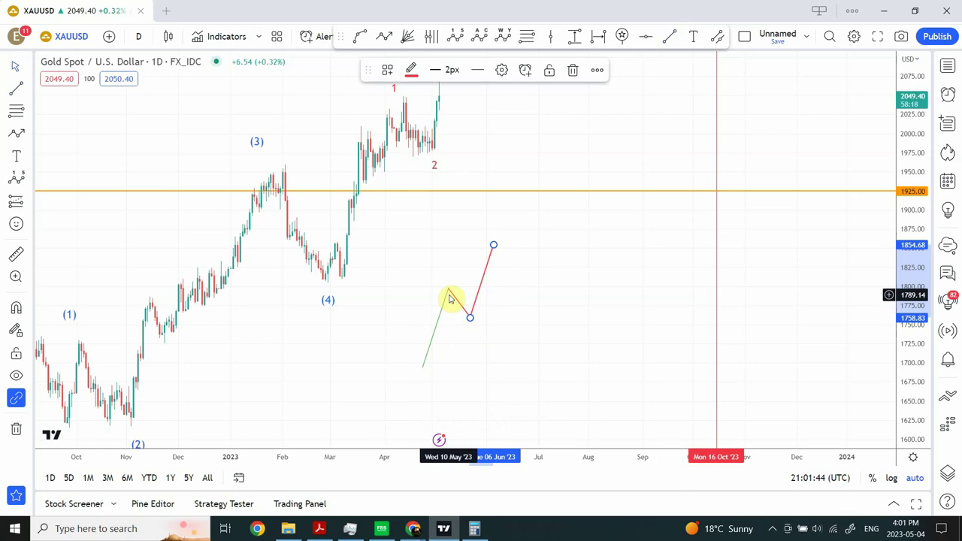
click(493, 247)
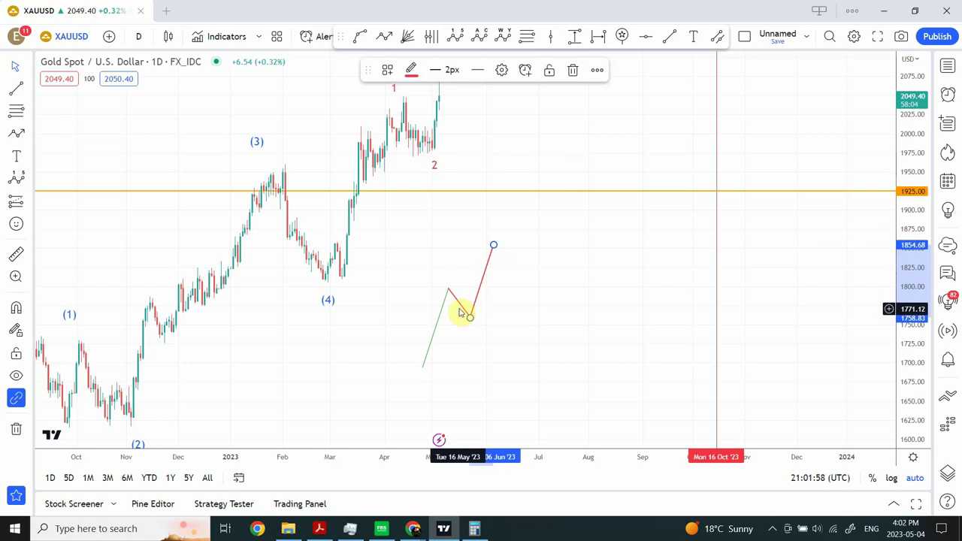
Delete the two red trend lines and the green path line sketched below the latest gold candles
key(Delete)
click(469, 316)
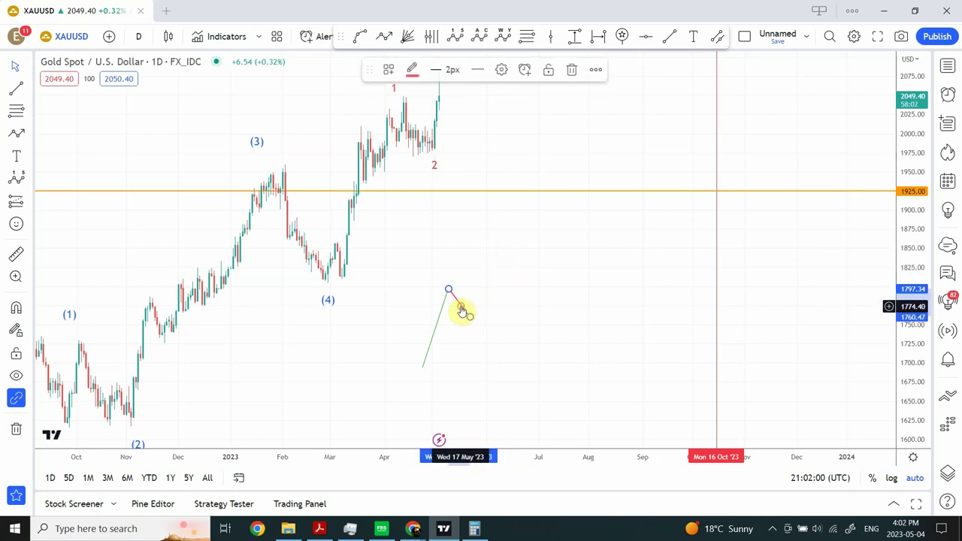
click(436, 335)
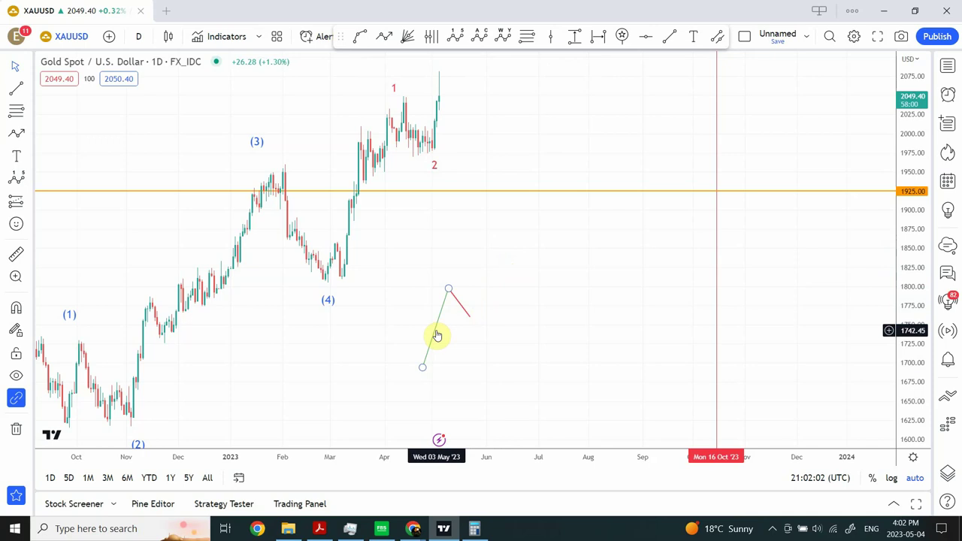
key(Delete)
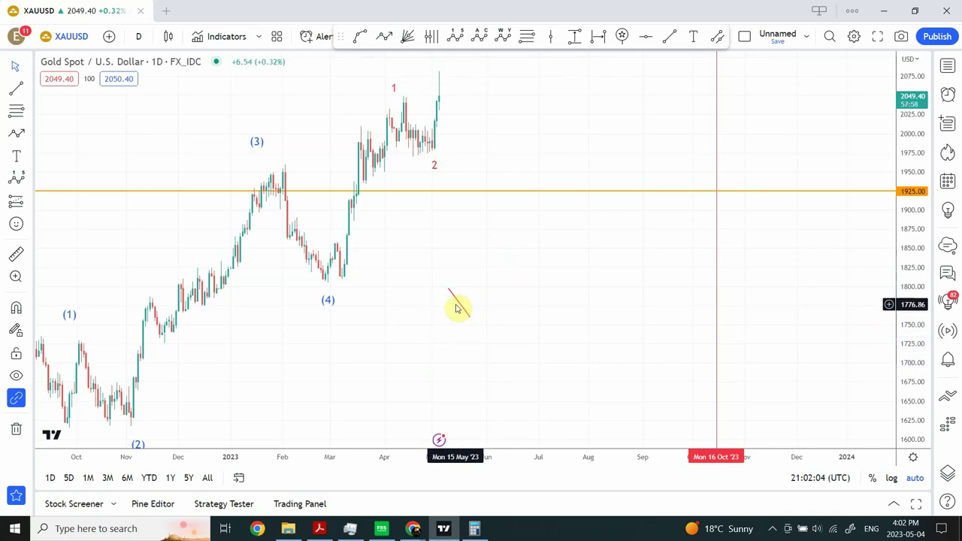
click(459, 306)
key(Delete)
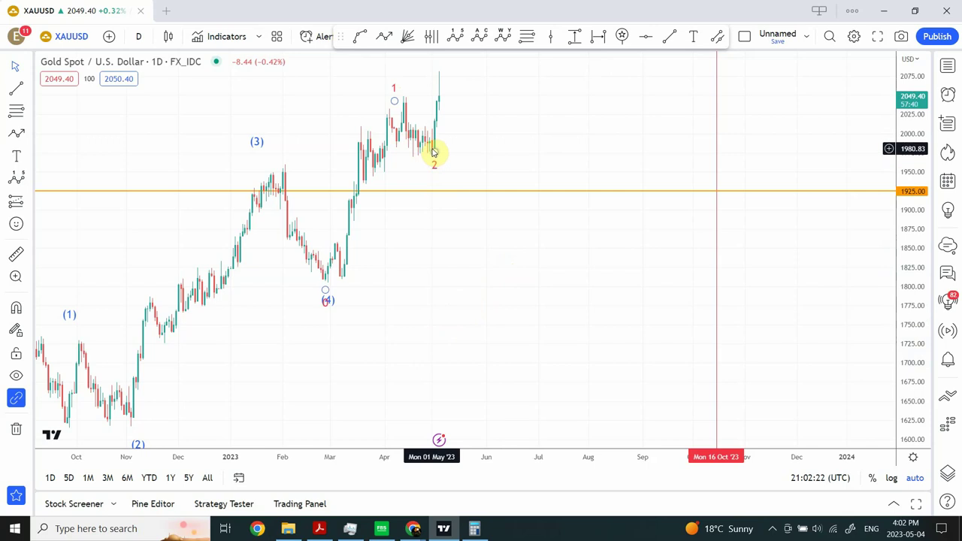
Examine red waves 1 and 2 and the latest high on the daily gold chart
click(432, 153)
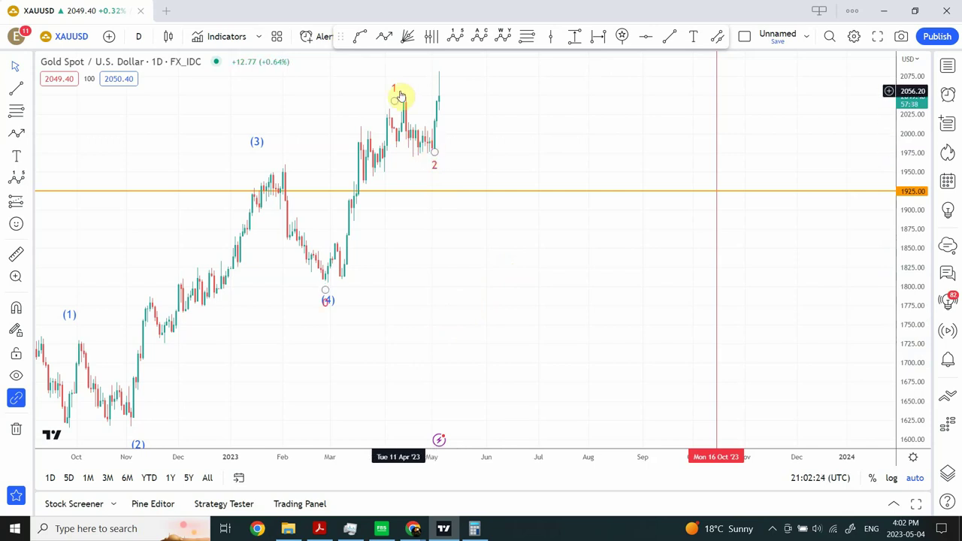
click(408, 155)
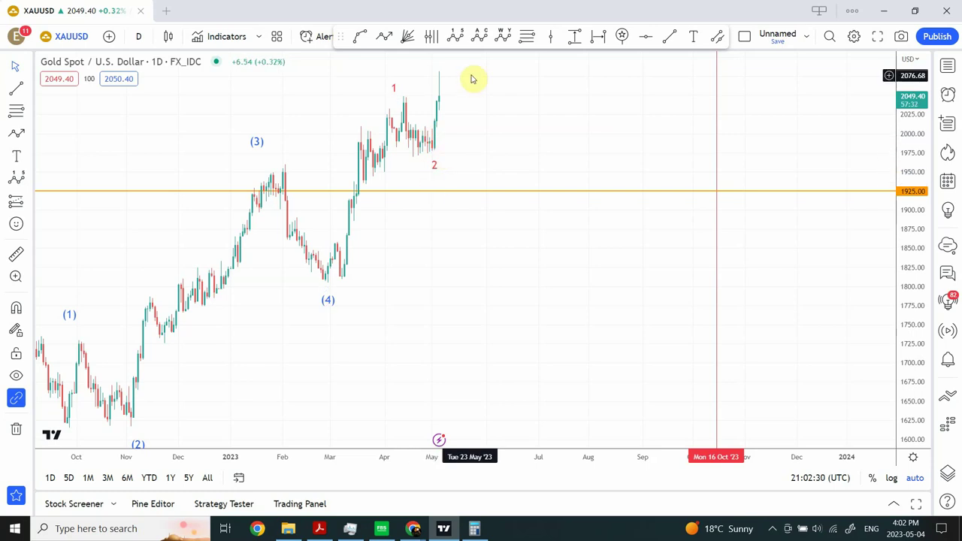
click(432, 154)
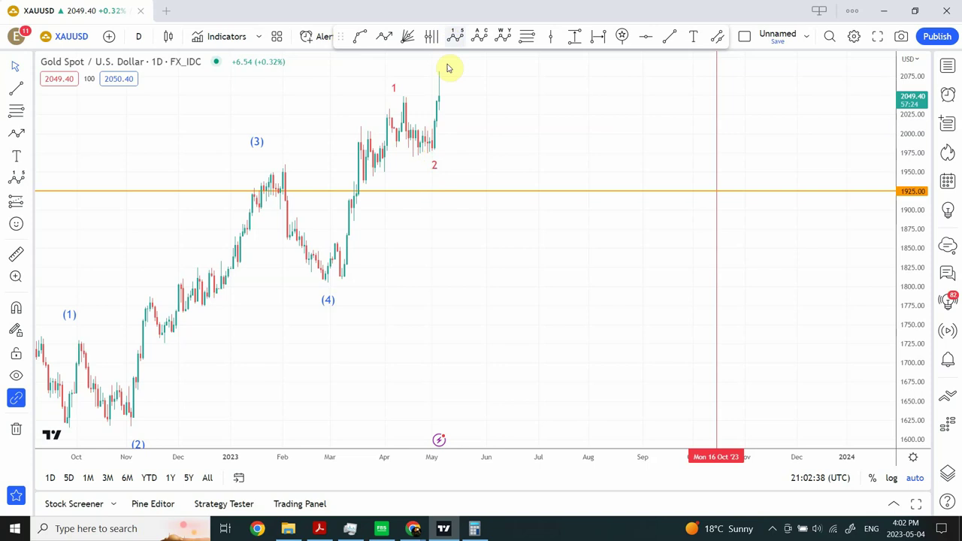
click(468, 78)
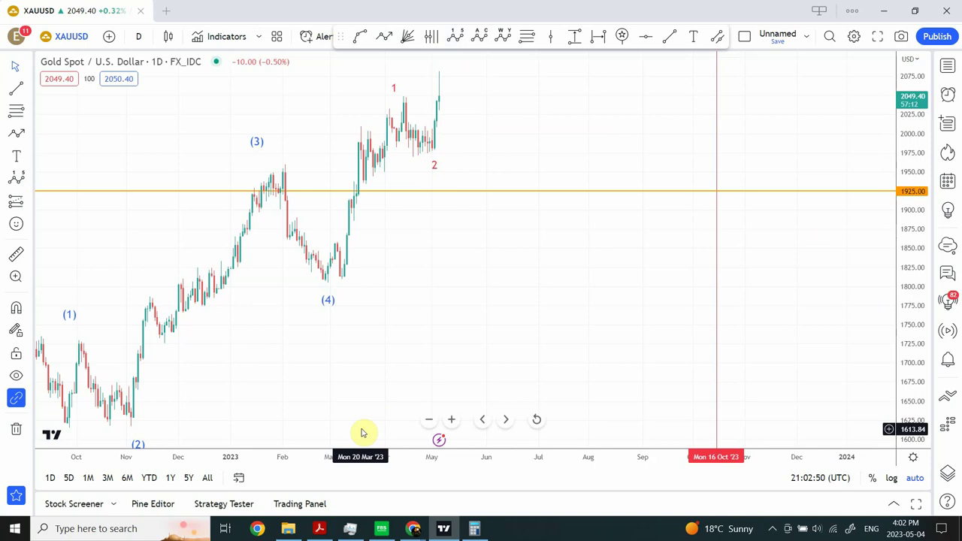
Show the watchlist, switch the chart to silver (XAGUSD) and bring its daily waves (1) to (4) into view
click(949, 66)
click(813, 133)
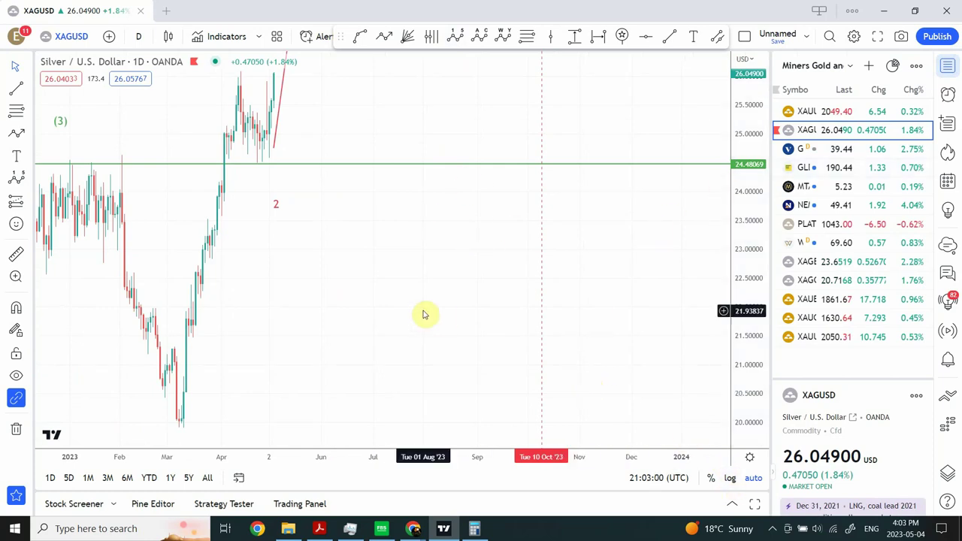
drag(423, 313, 592, 326)
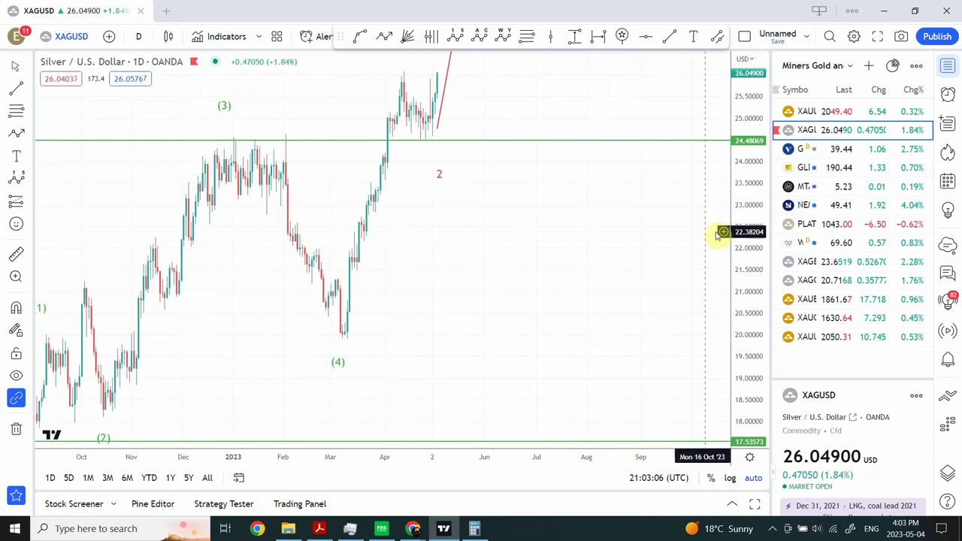
drag(747, 188, 745, 317)
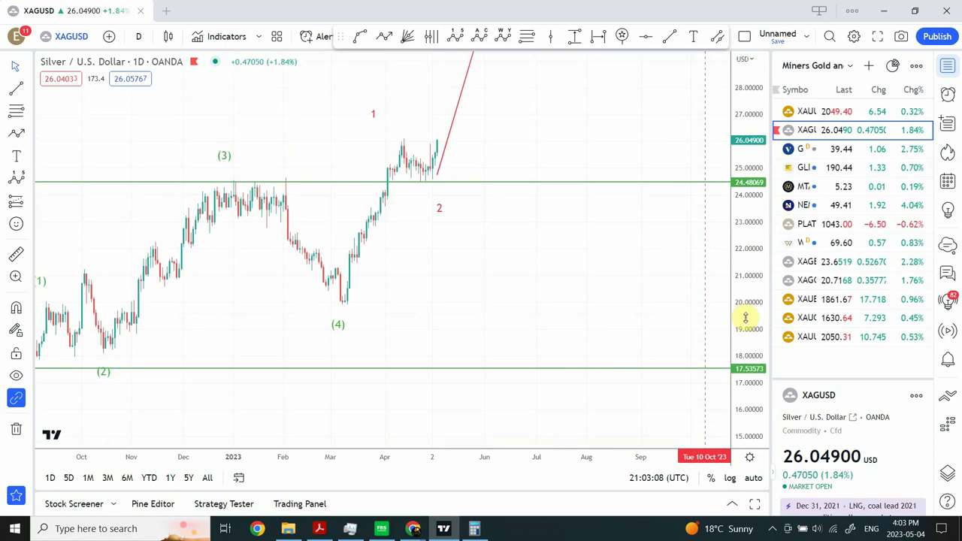
drag(515, 200, 516, 283)
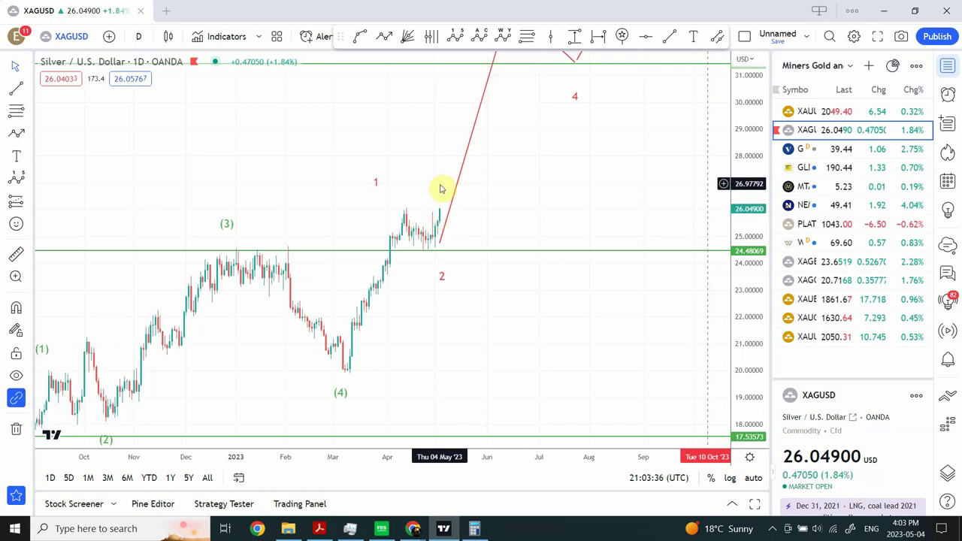
Examine silver's daily count and the projected path through red waves 3, 4 and 5 against the 10 October 2023 line
click(440, 215)
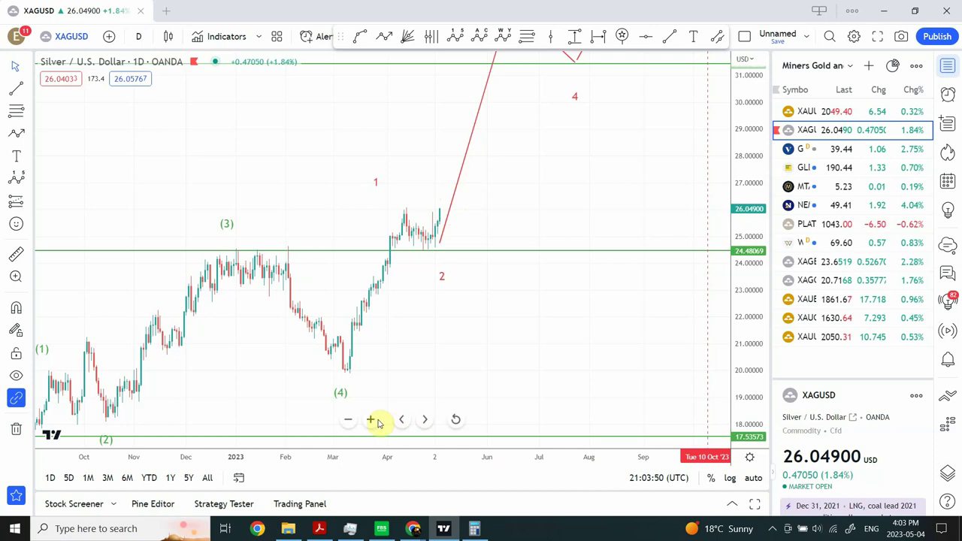
click(346, 420)
click(346, 423)
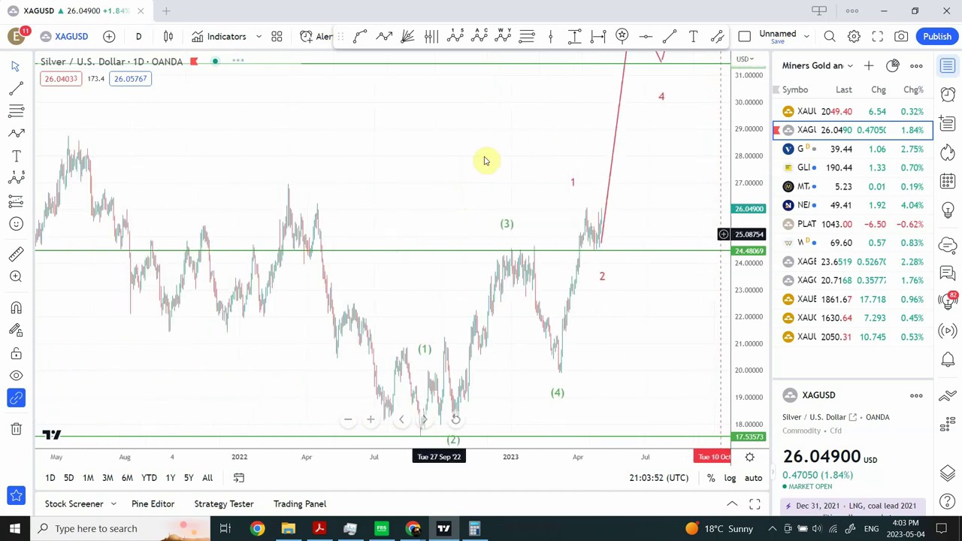
drag(742, 184, 726, 390)
drag(671, 220, 556, 278)
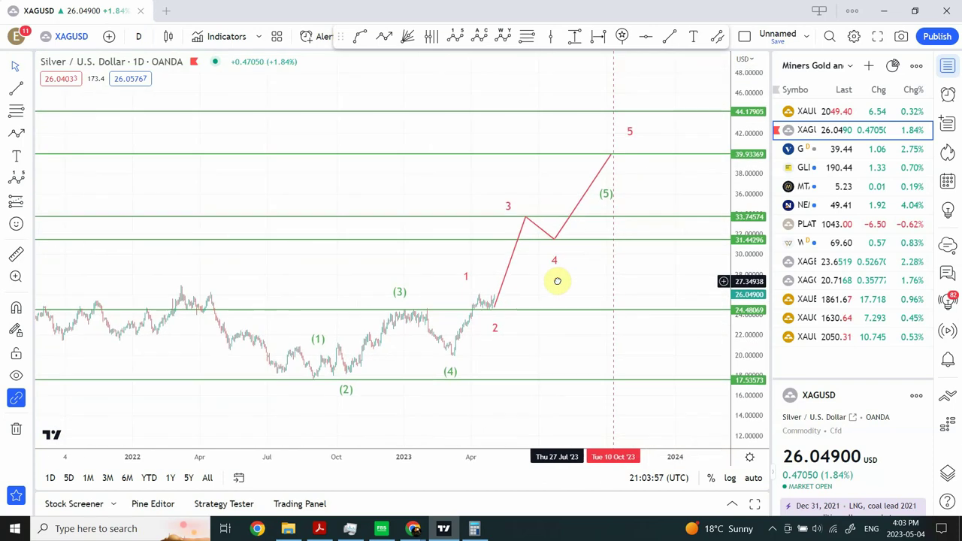
click(495, 316)
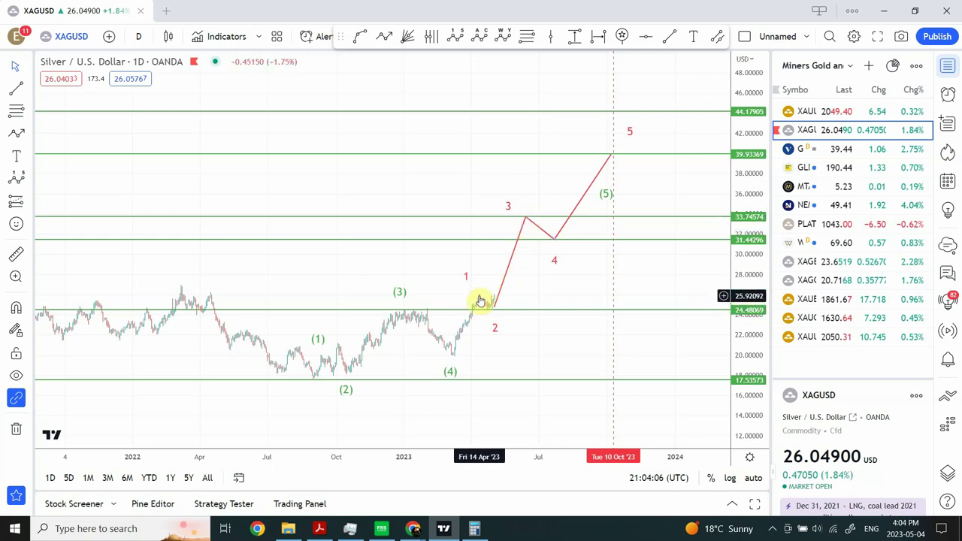
click(526, 219)
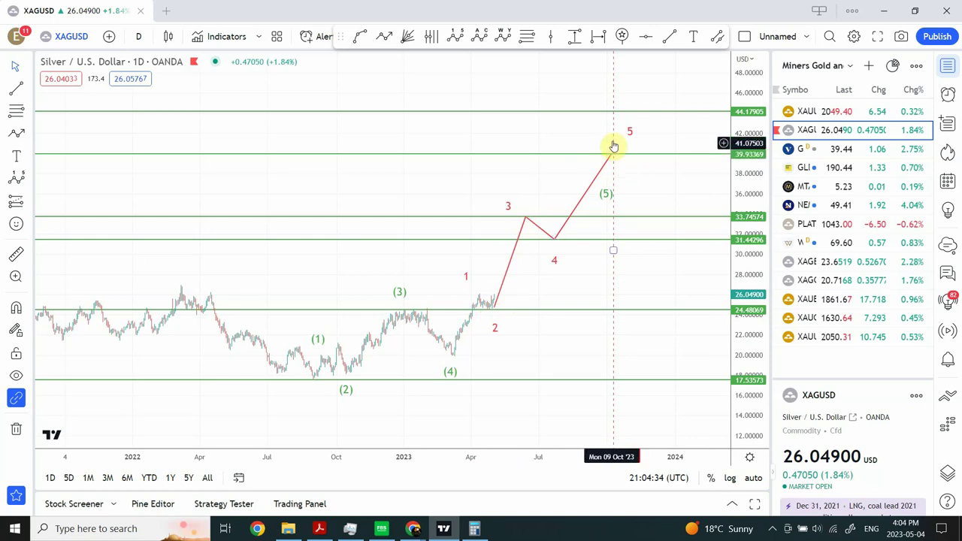
click(613, 113)
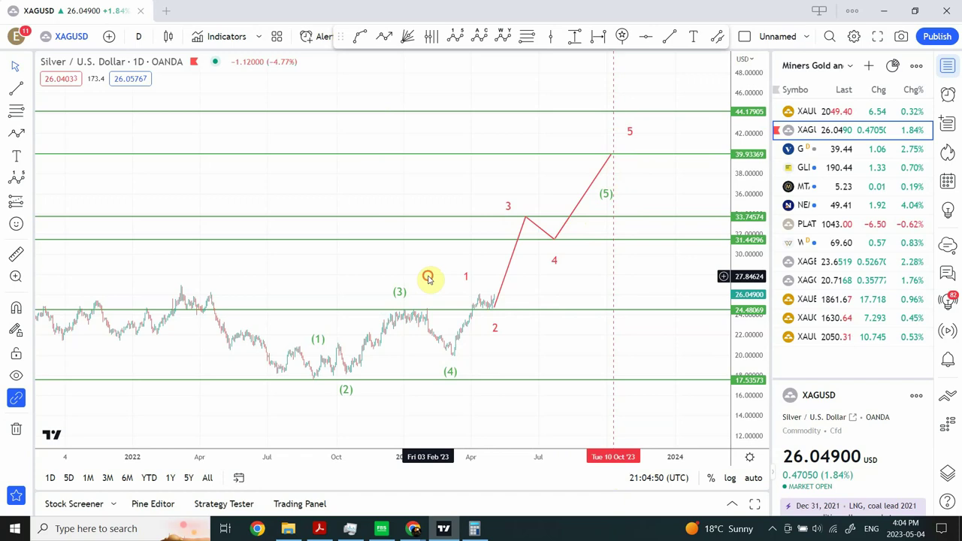
drag(428, 280, 393, 307)
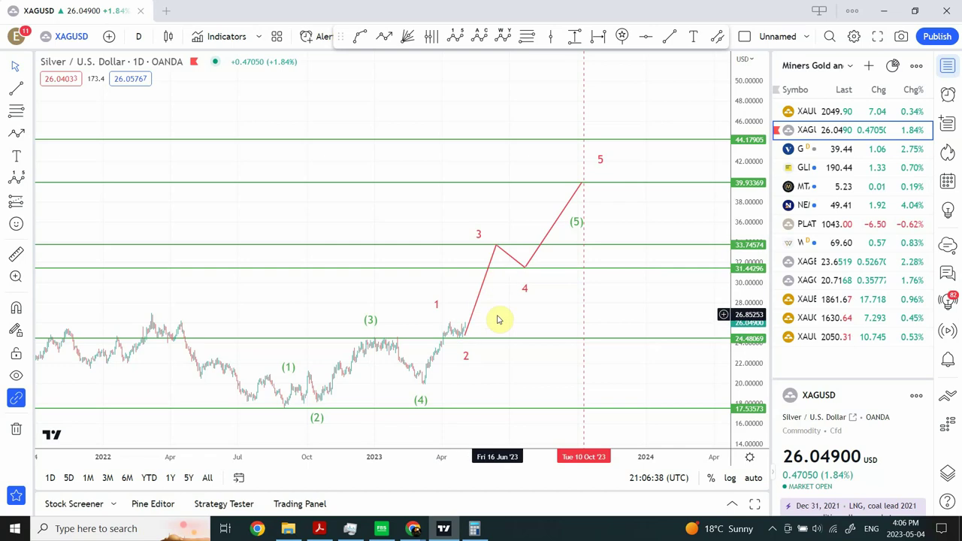
Switch the silver chart to the 1-hour interval, auto-fit its price scale and hide the watchlist
click(138, 36)
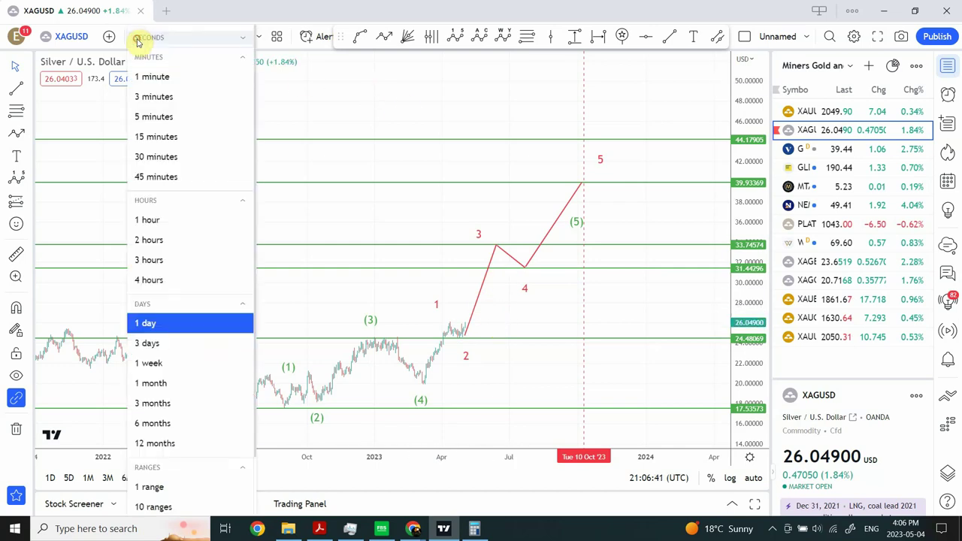
click(154, 221)
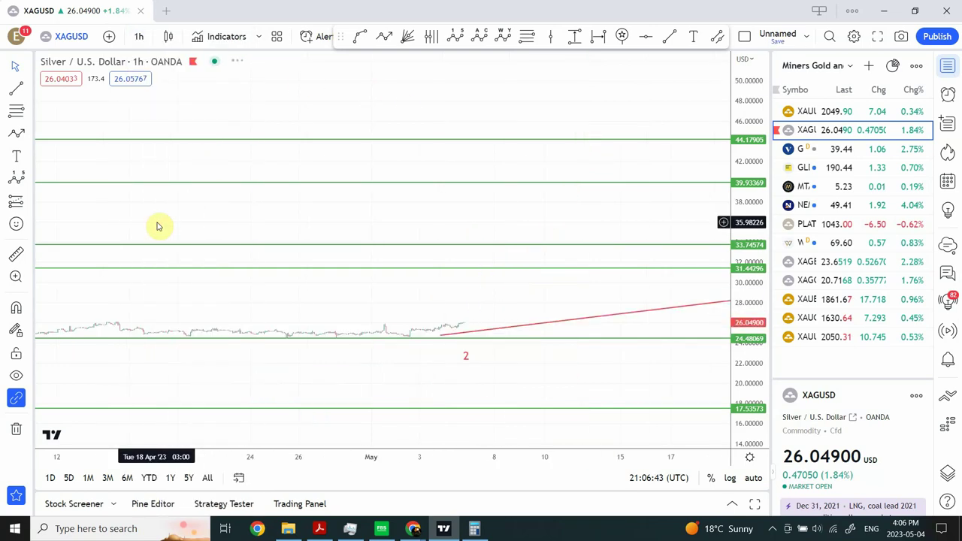
click(753, 478)
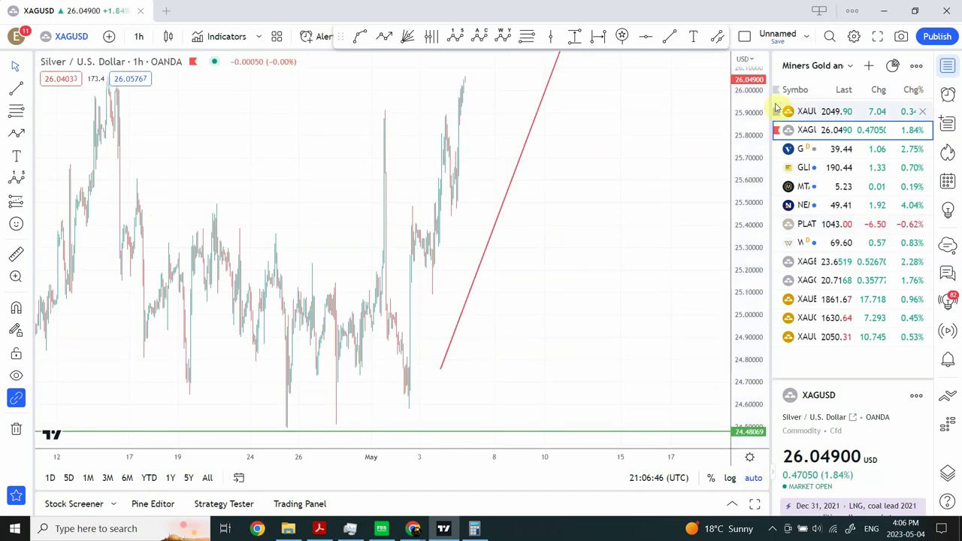
click(948, 67)
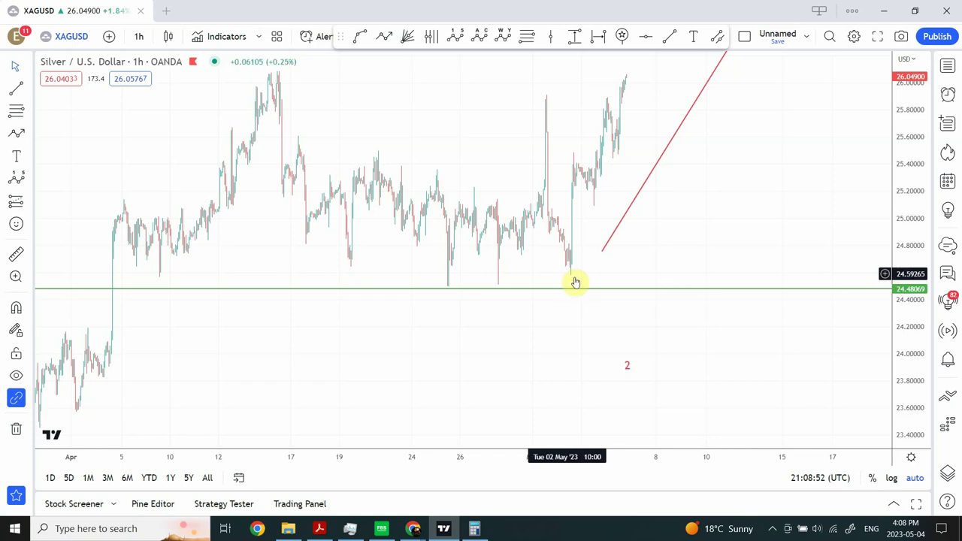
Switch the silver chart to the 15-minute interval
drag(498, 120, 463, 185)
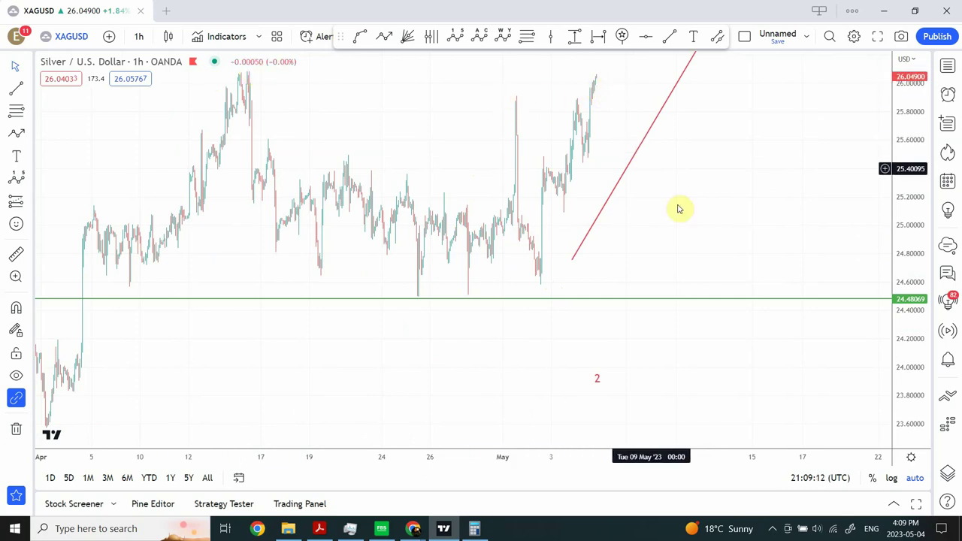
click(139, 36)
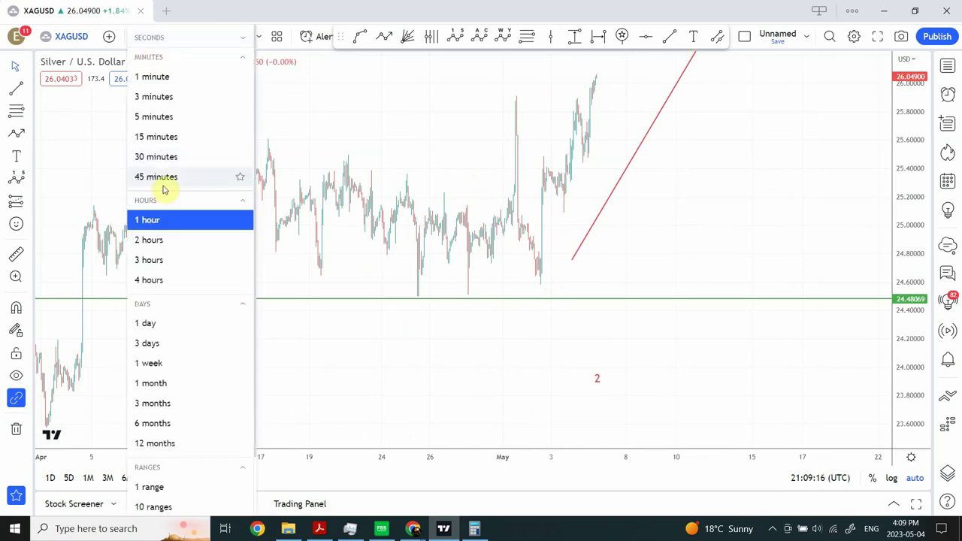
click(156, 137)
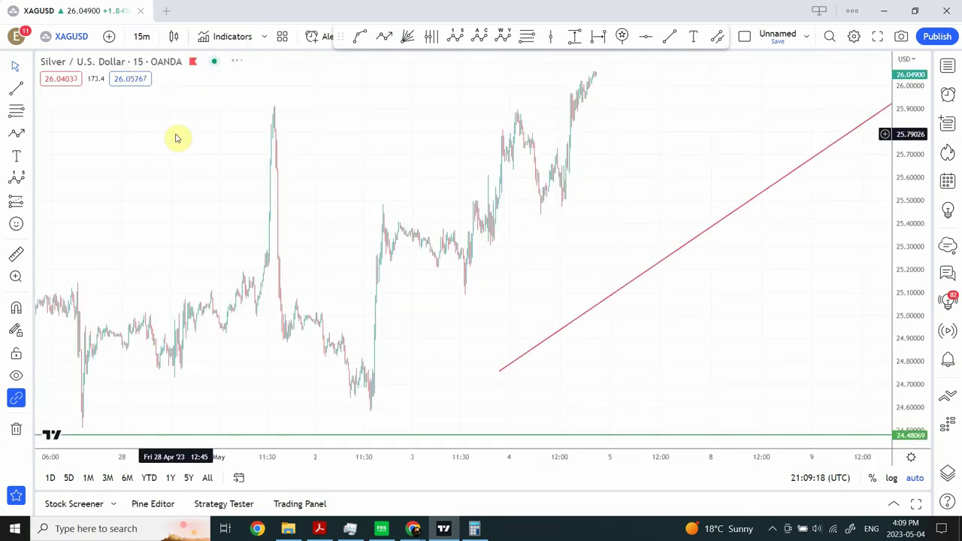